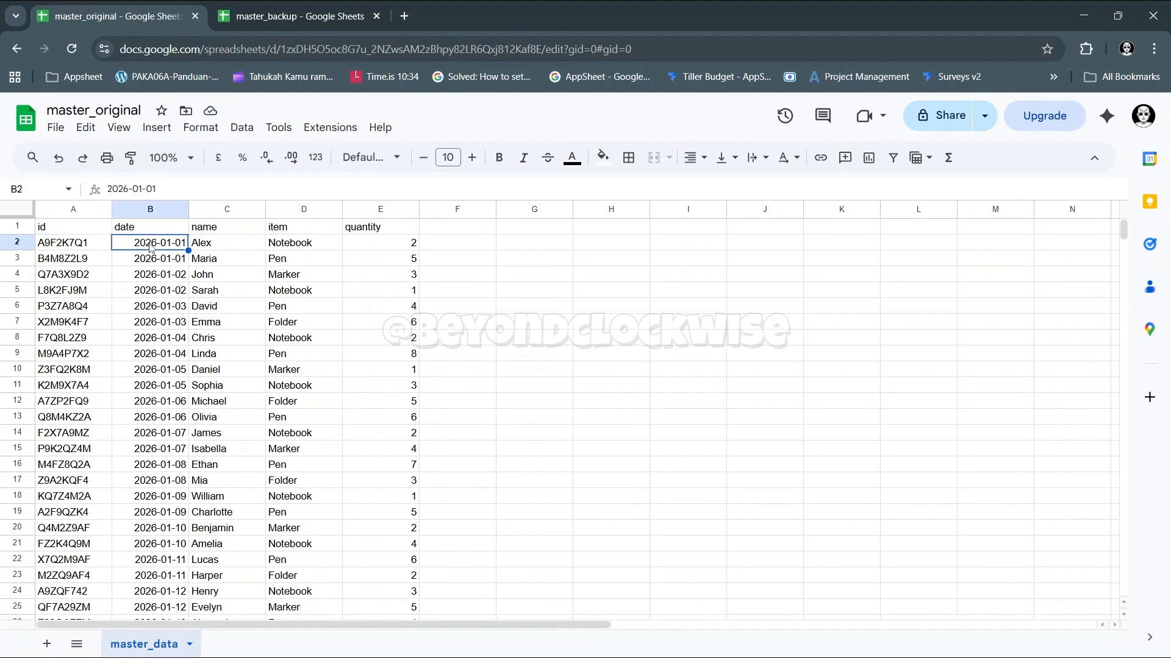
Step: Copy the records in A2:E7 of the master_original spreadsheet
click(95, 7)
click(77, 243)
key(shift+Right)
key(shift+Right)
key(shift+Right)
key(shift+Right)
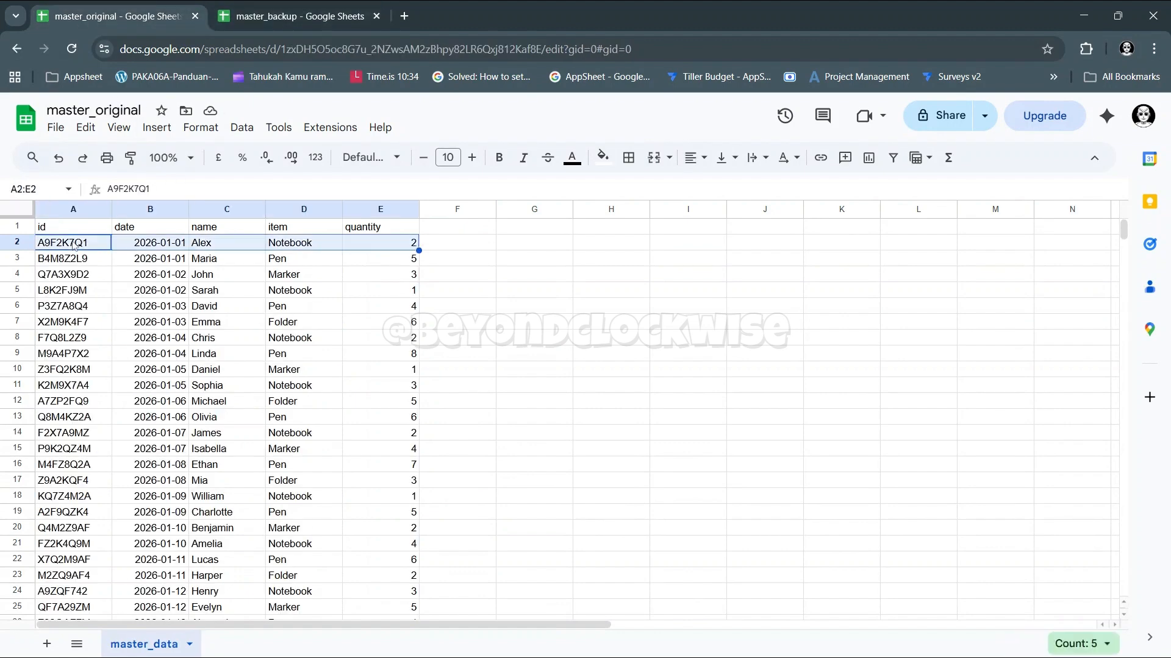
key(shift+Down)
key(shift+Down)
key(shift+Down)
key(shift+Down)
key(shift+Down)
key(ctrl+c)
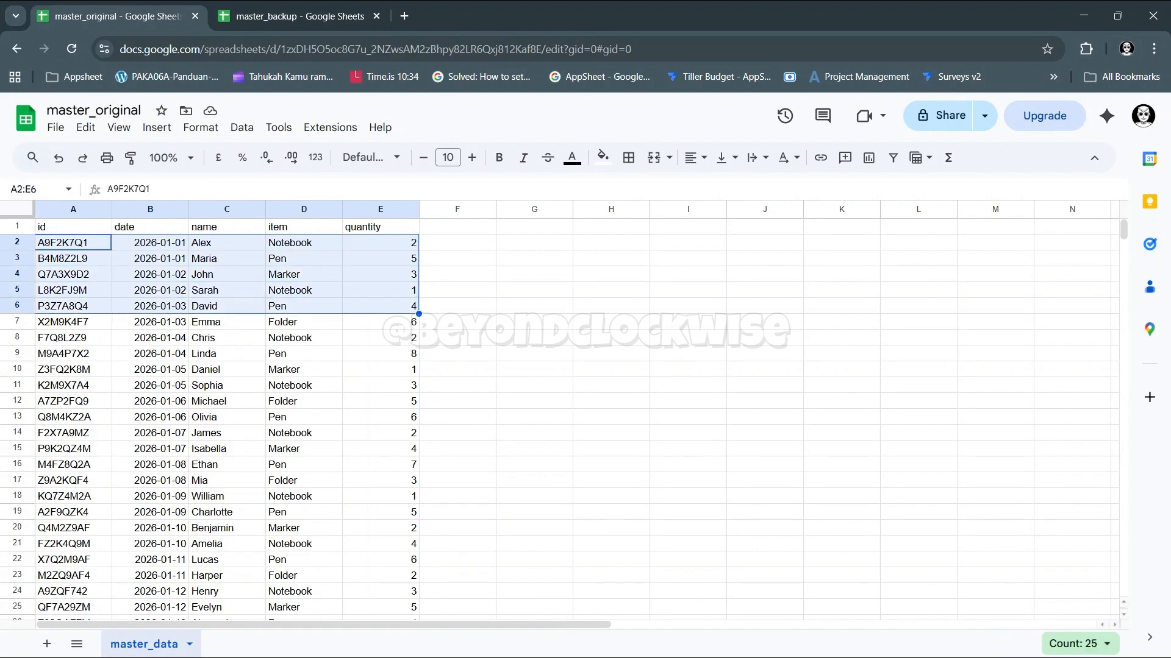
Step: Paste the copied records into the master_backup spreadsheet starting at cell A2
click(270, 6)
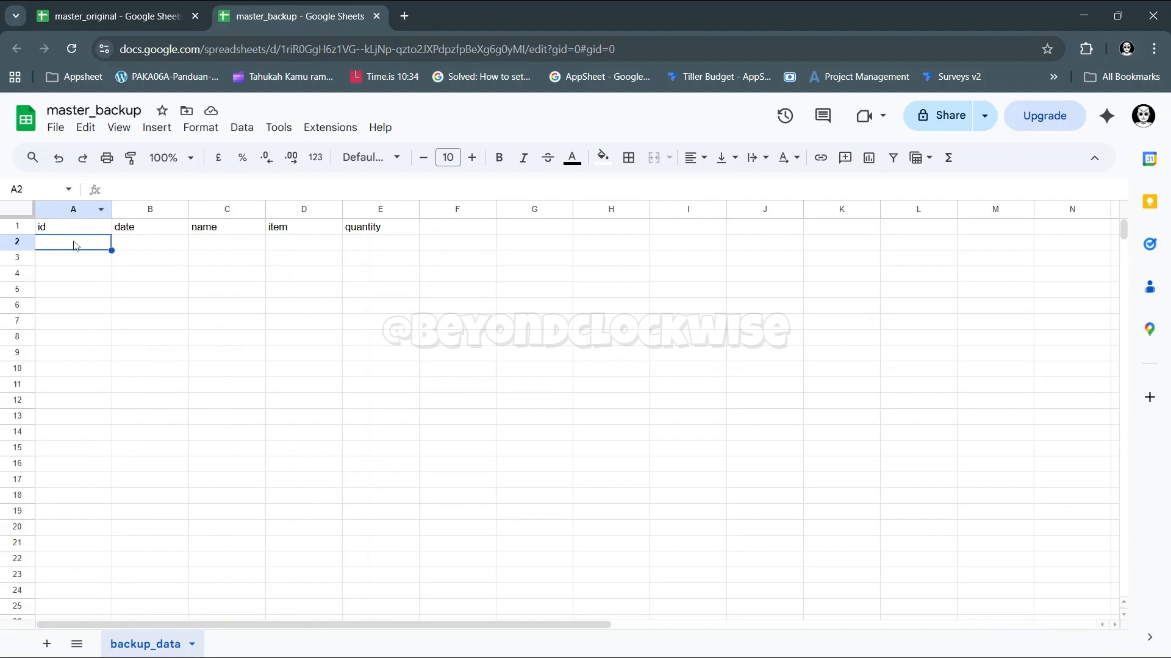
key(ctrl+v)
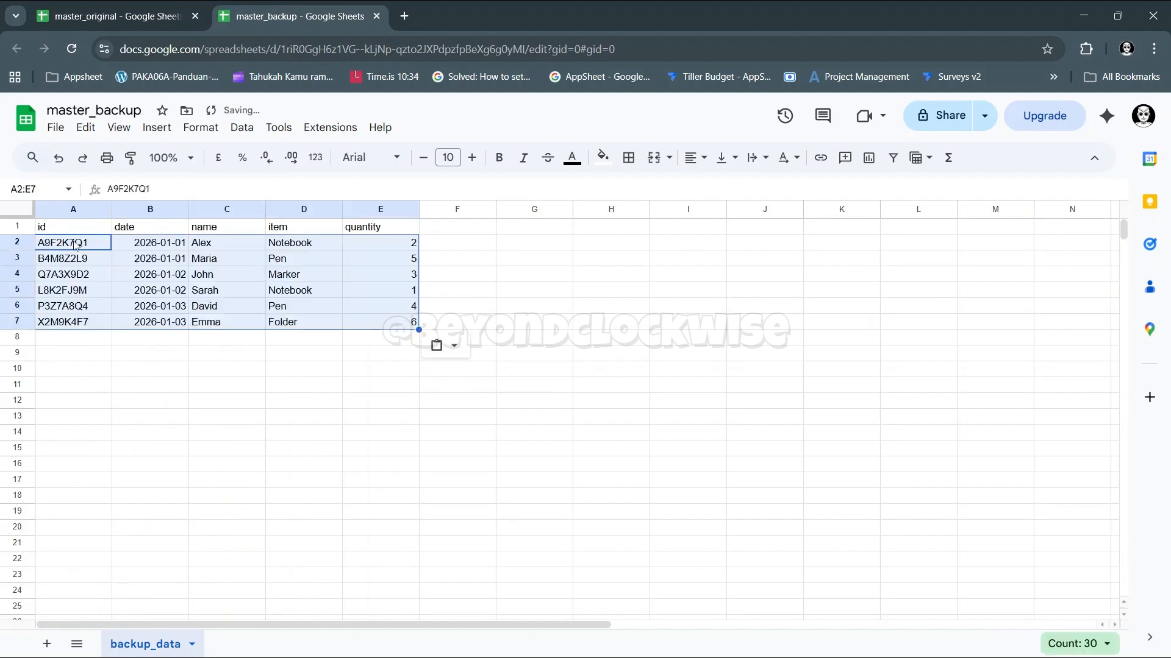
click(145, 290)
Step: Return to master_original and copy the next batch of records in A8:E13
click(108, 6)
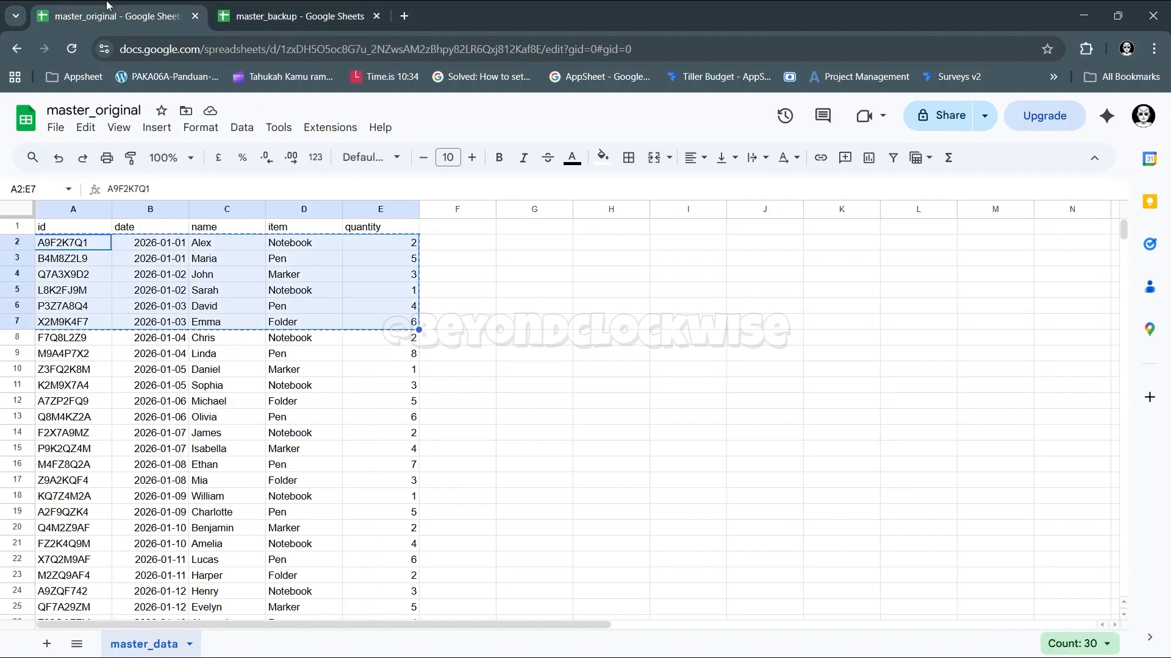
click(66, 340)
key(shift+Right)
key(shift+Right)
key(shift+Right)
key(shift+Right)
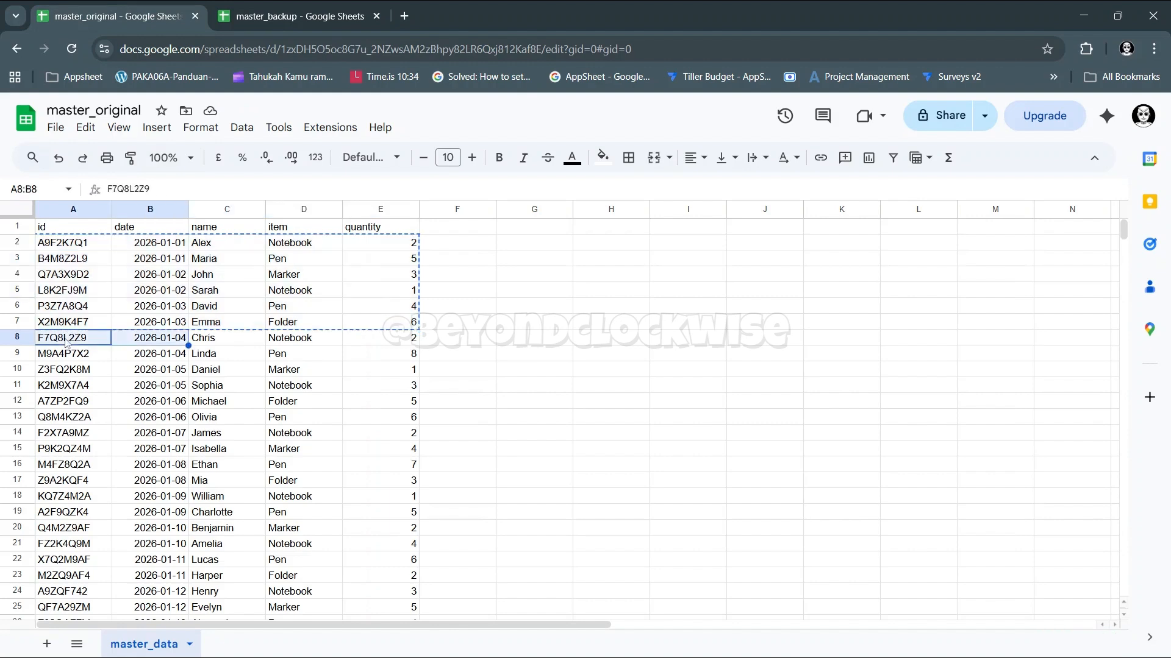
key(shift+Down)
key(shift+Down)
key(shift+Down)
key(shift+Down)
key(shift+Down)
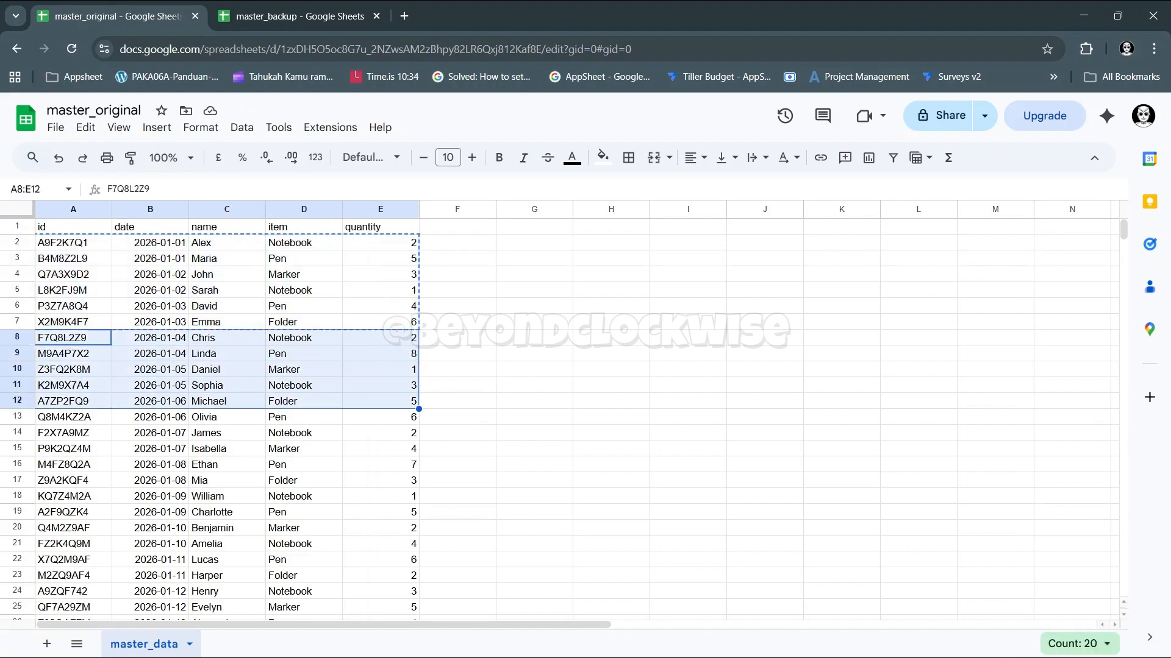
key(ctrl+c)
Step: Paste the second batch of records into master_backup starting at cell A8
click(351, 5)
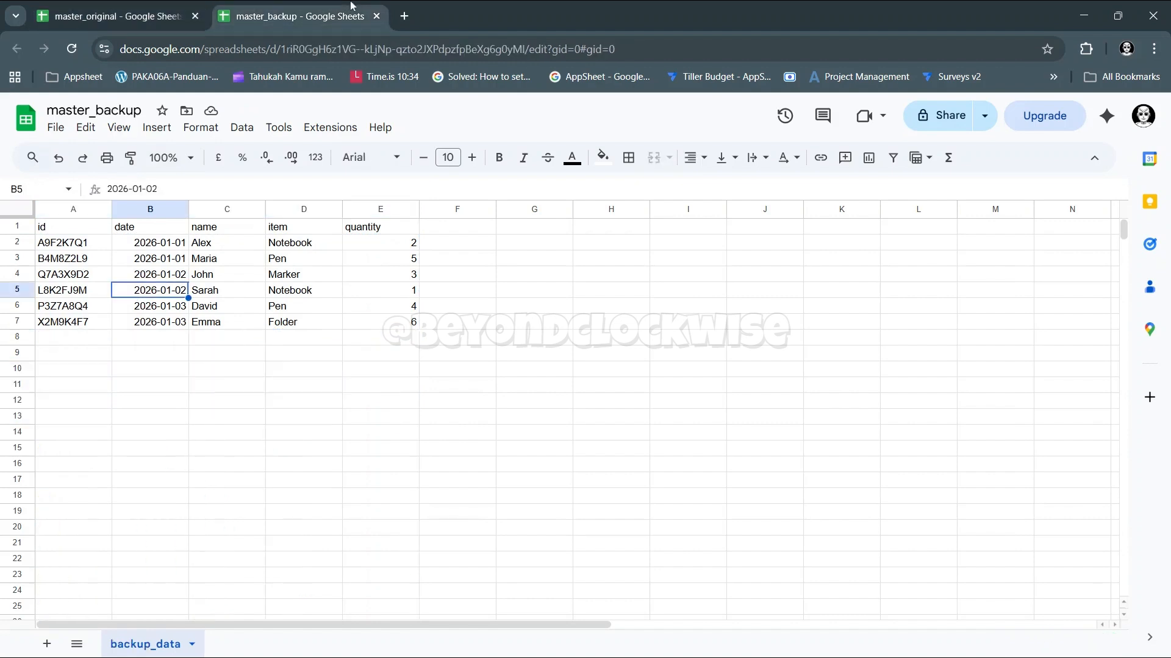
click(78, 341)
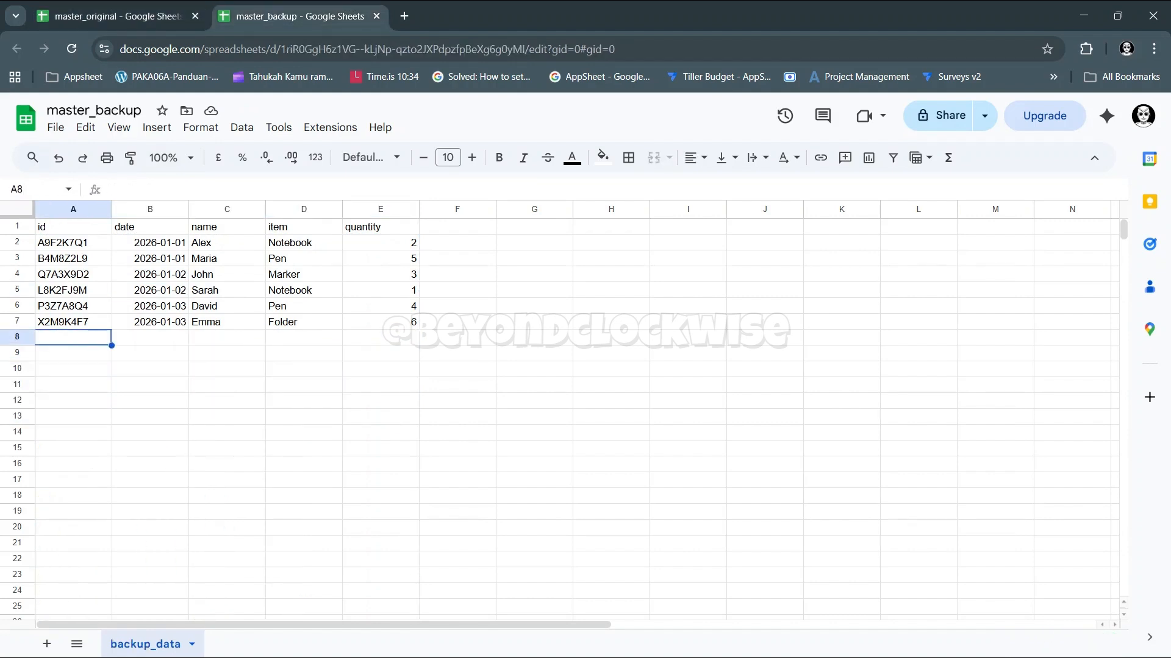
key(ctrl+v)
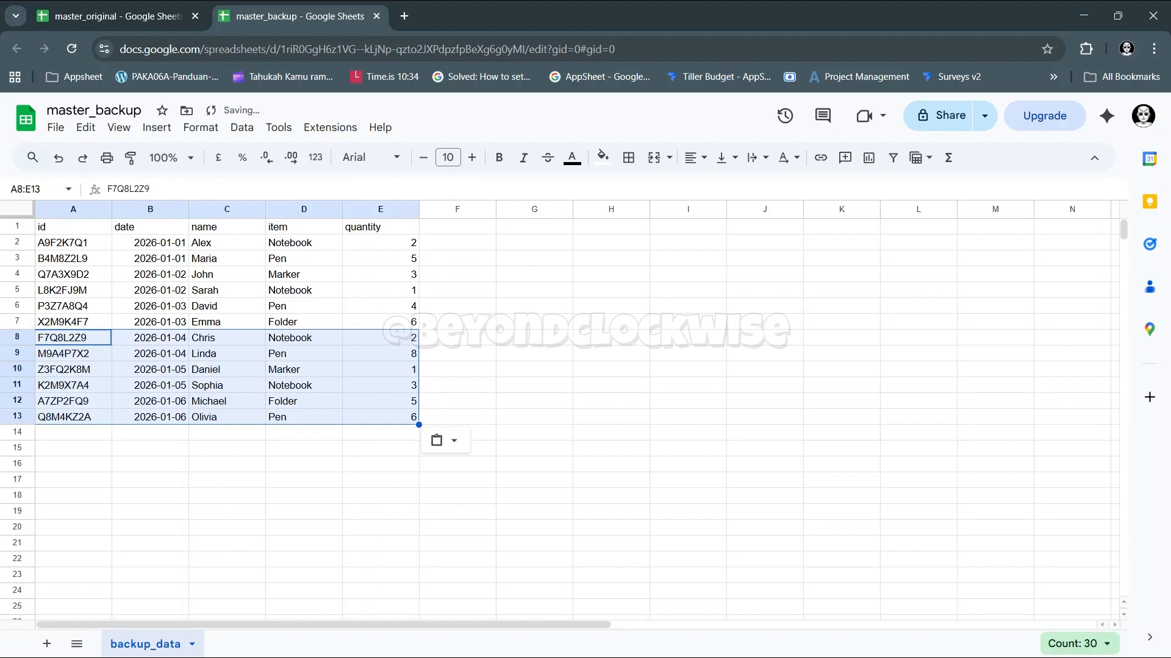
click(232, 391)
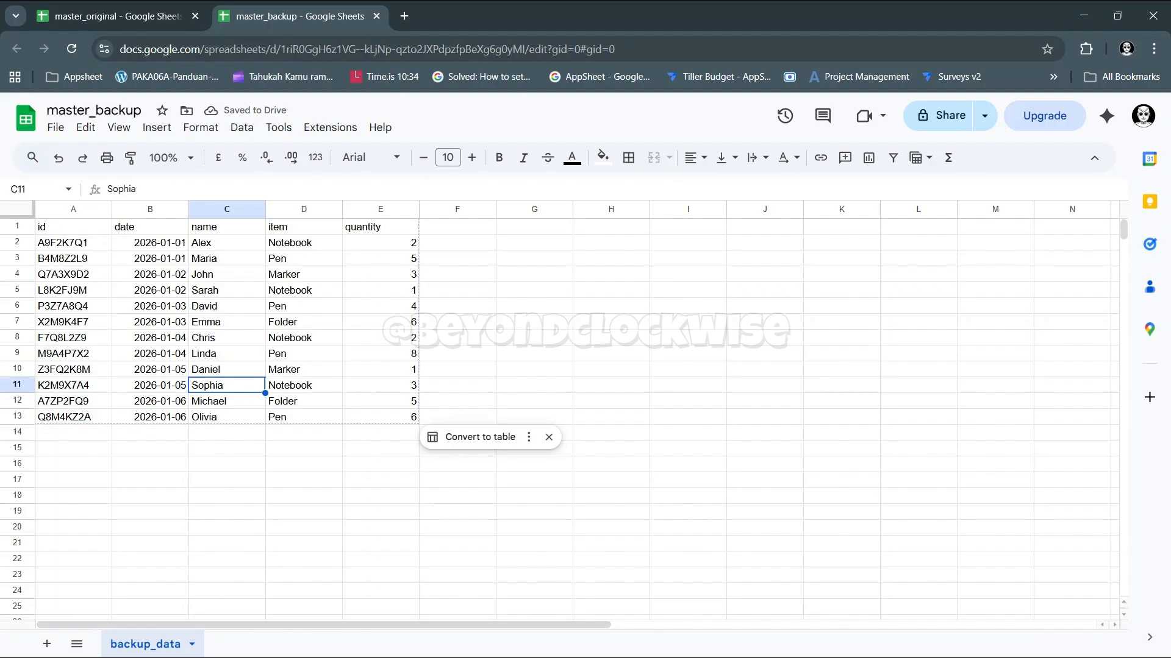
click(290, 423)
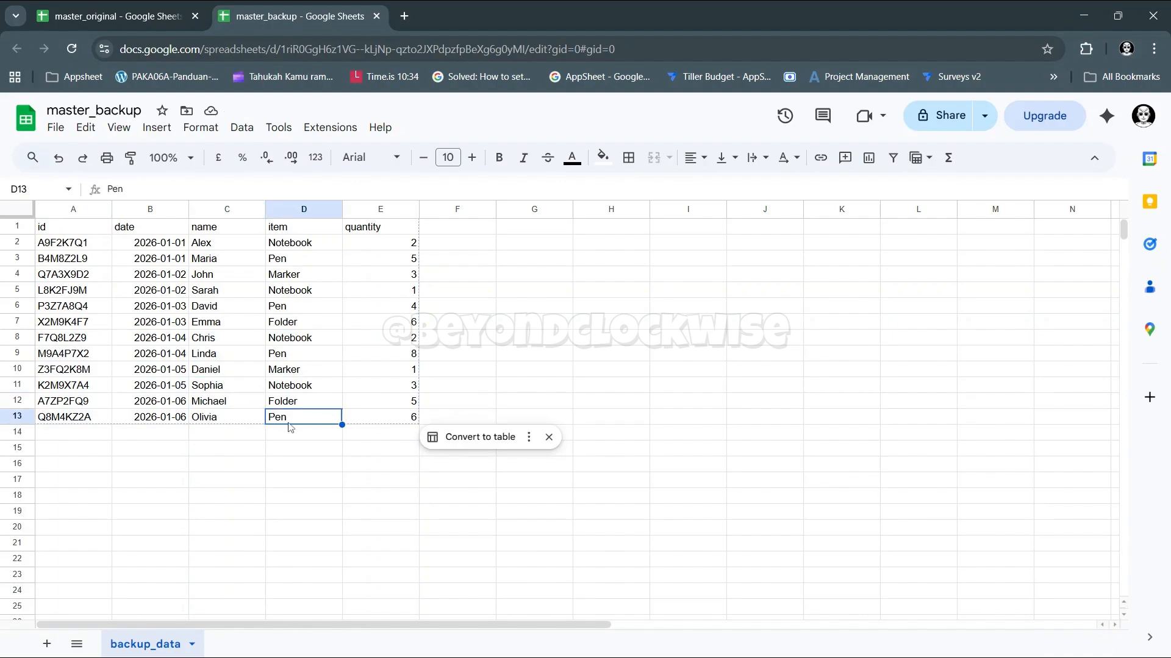
Step: Open the AppSheet My Apps page in a new browser tab
click(122, 8)
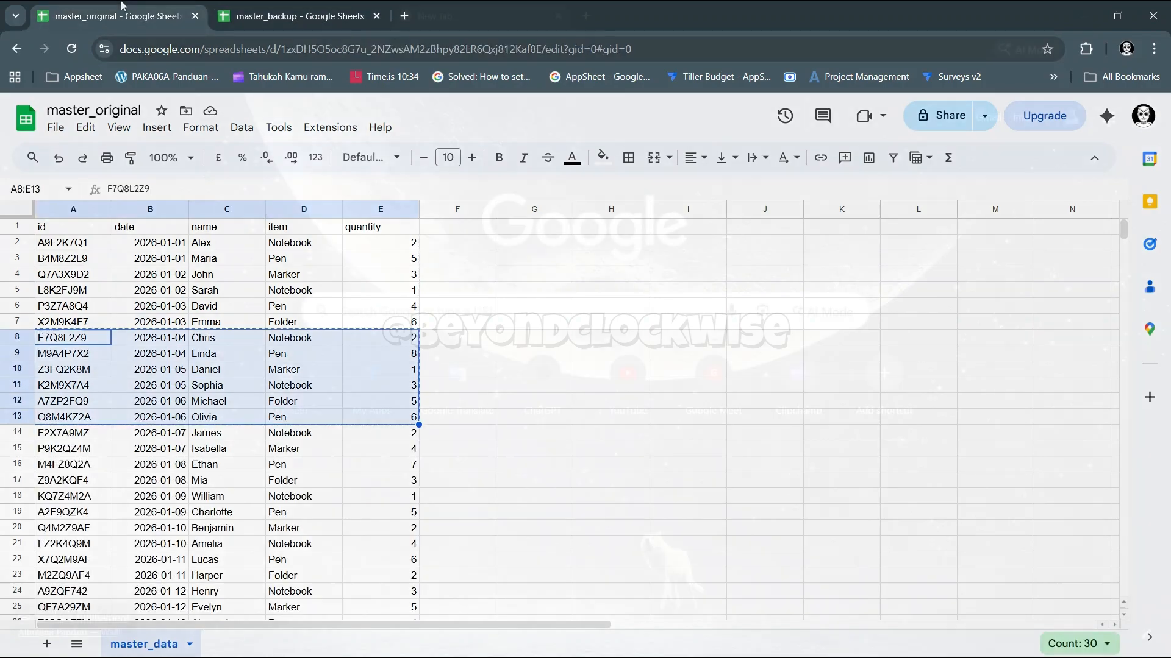
click(405, 16)
text(app)
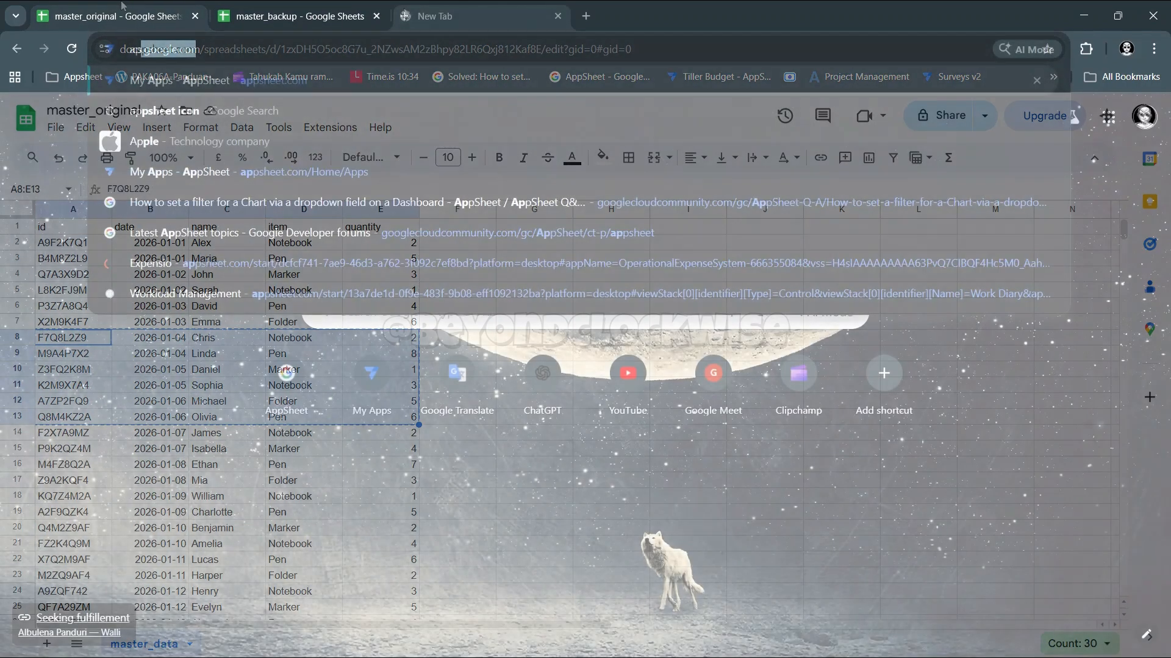
key(Return)
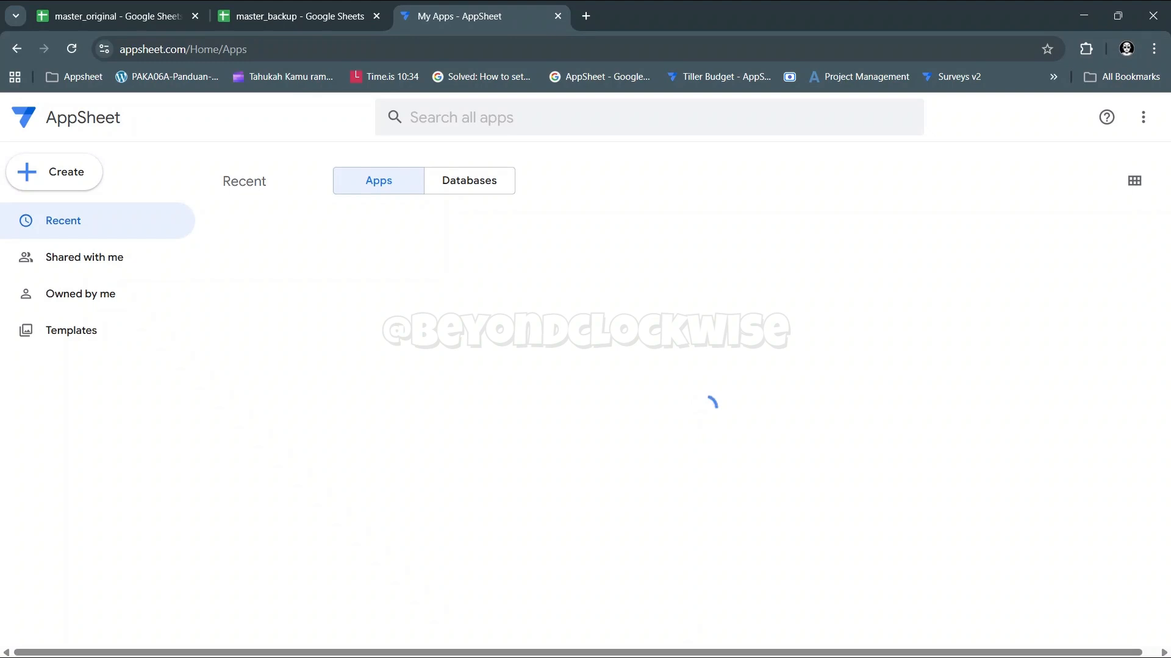
Step: Start a new app from existing data, named Sheets Automation, in the Education & Training category
click(54, 178)
mouse_move(66, 199)
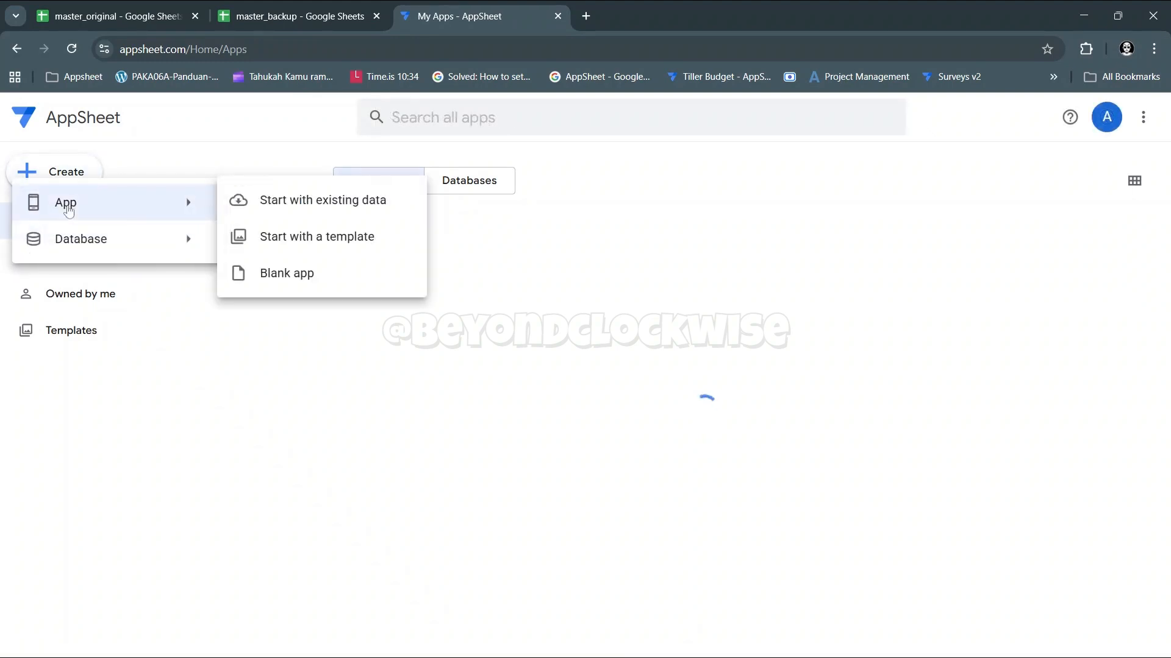
click(295, 214)
text(sheets)
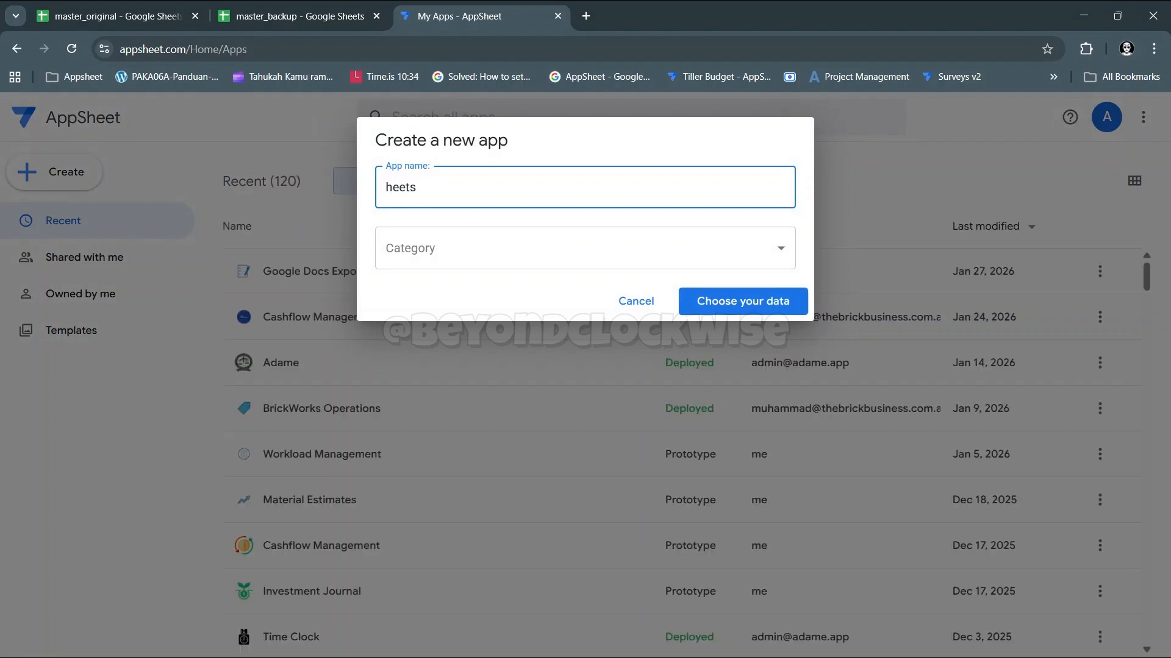
text( Automation)
click(427, 269)
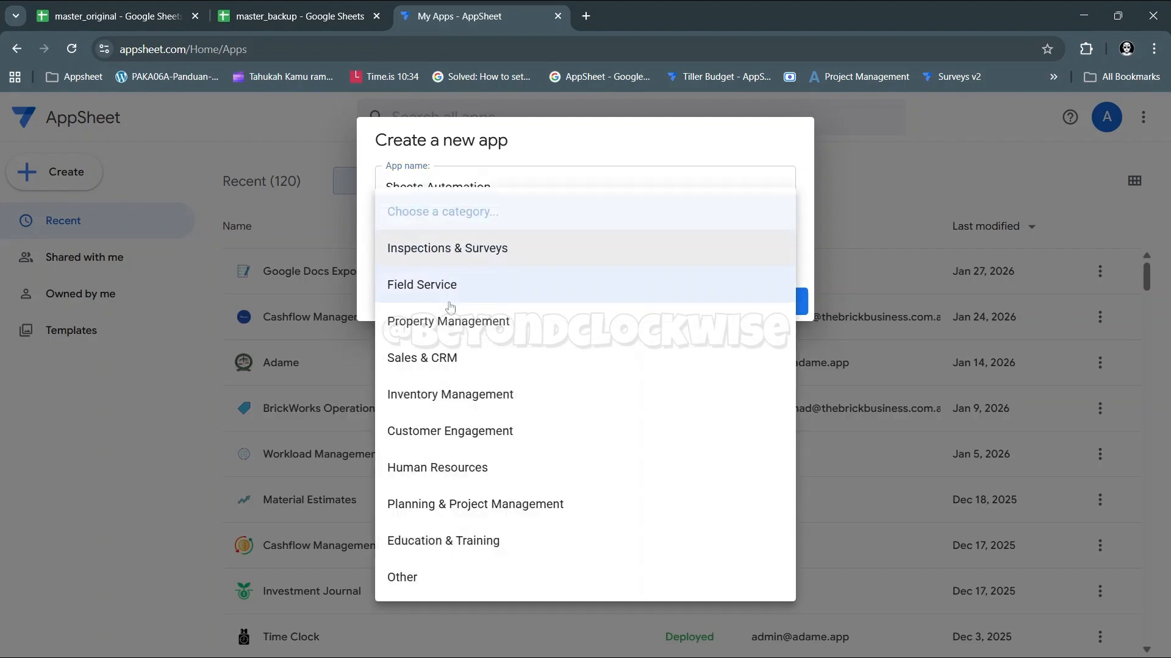
click(439, 541)
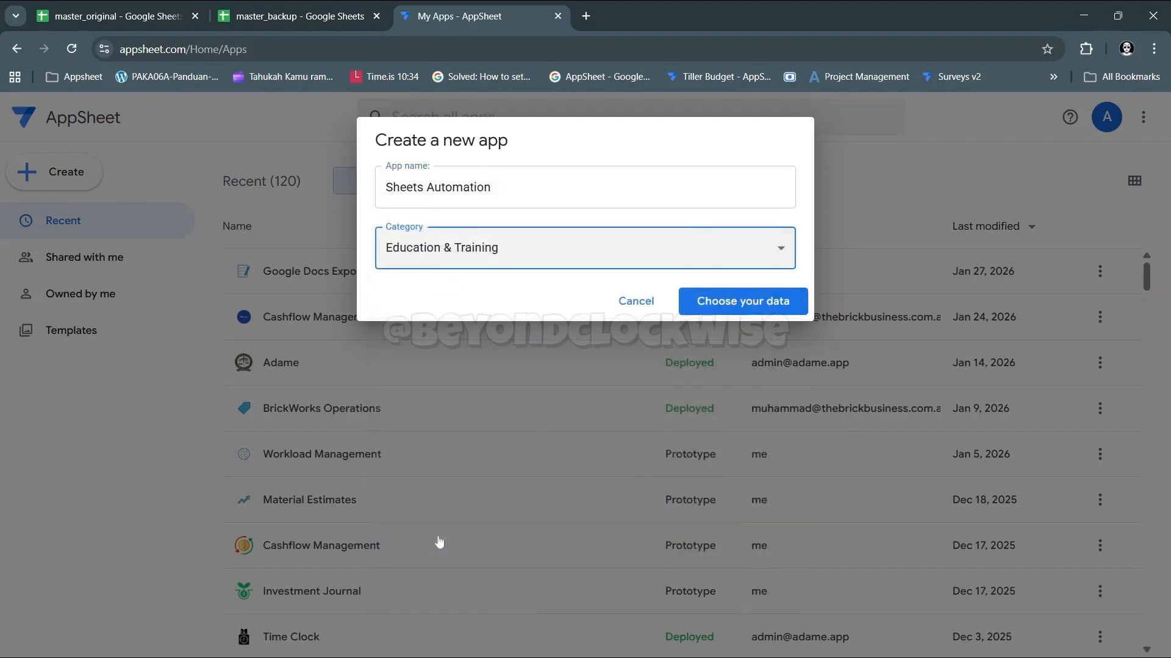
Step: Connect the new app to the master_original spreadsheet through the "google" Google Sheets source and dismiss the app-ready message
click(763, 301)
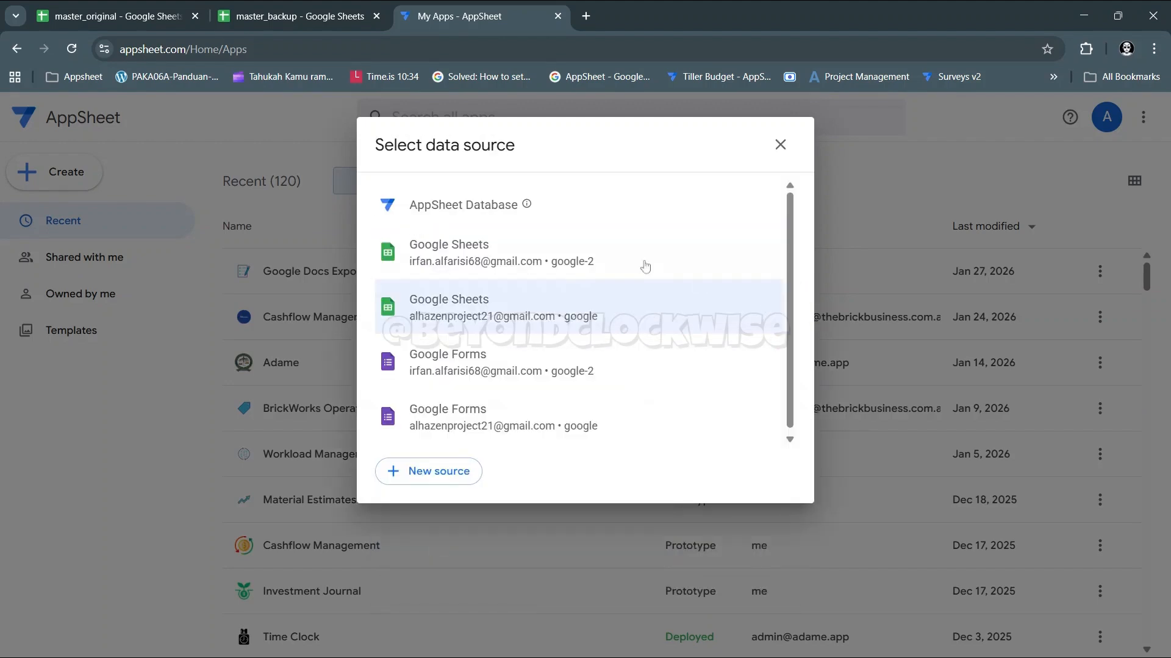
click(584, 305)
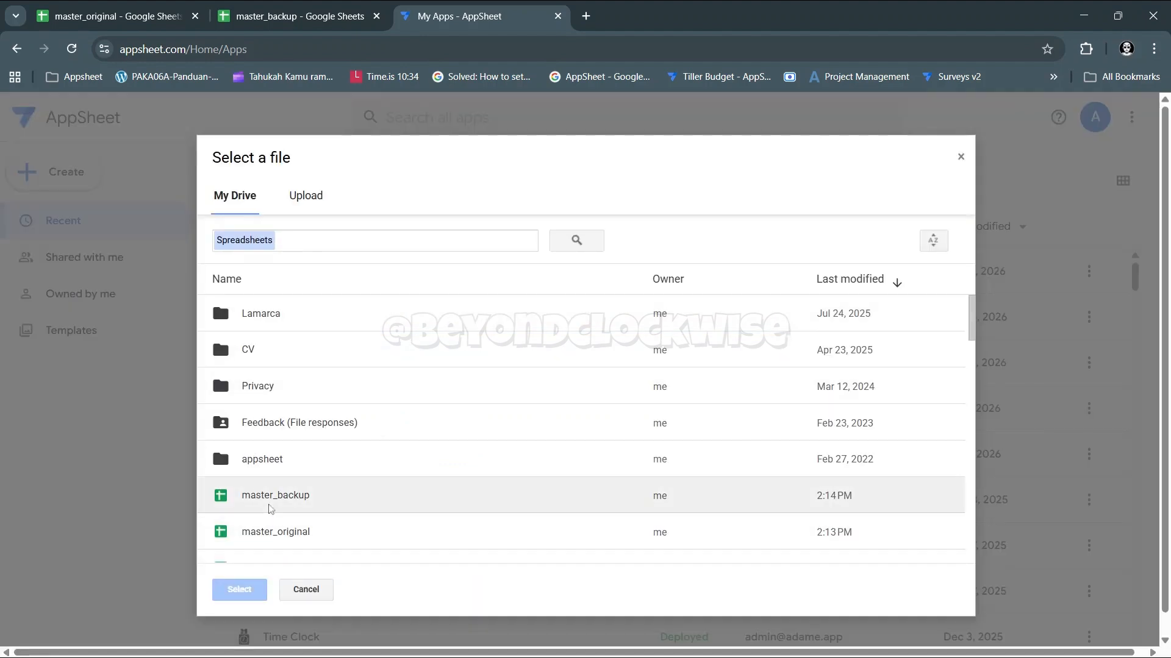
click(271, 532)
click(239, 590)
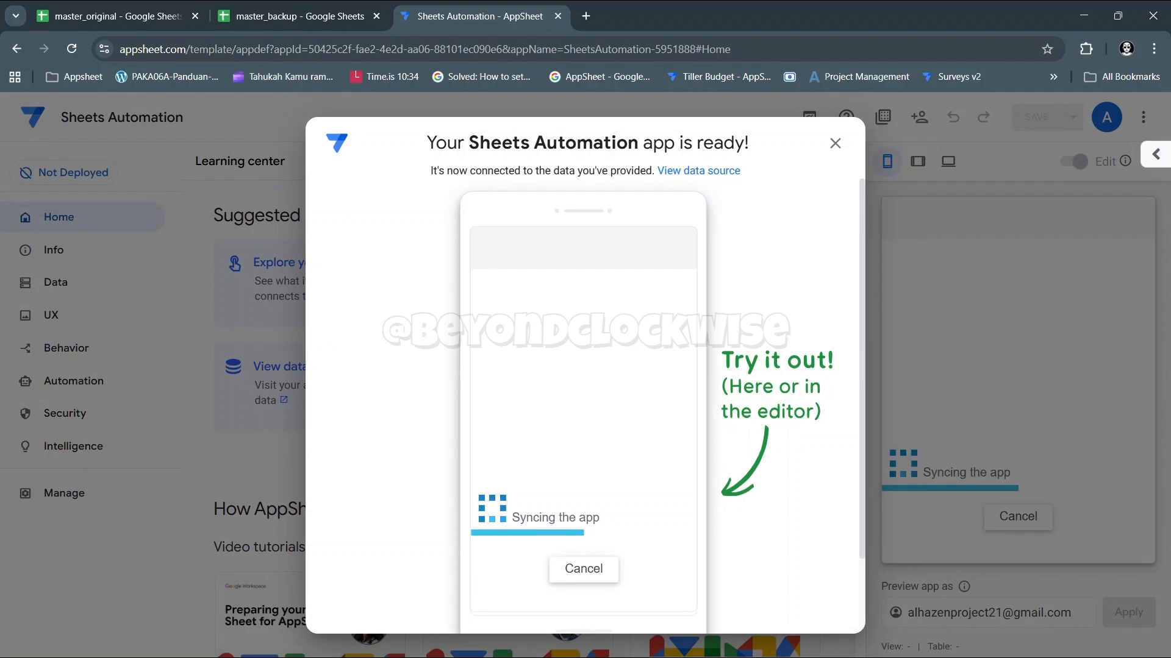
click(834, 144)
Step: Examine the master_data table's settings and its column structure
click(56, 287)
click(315, 455)
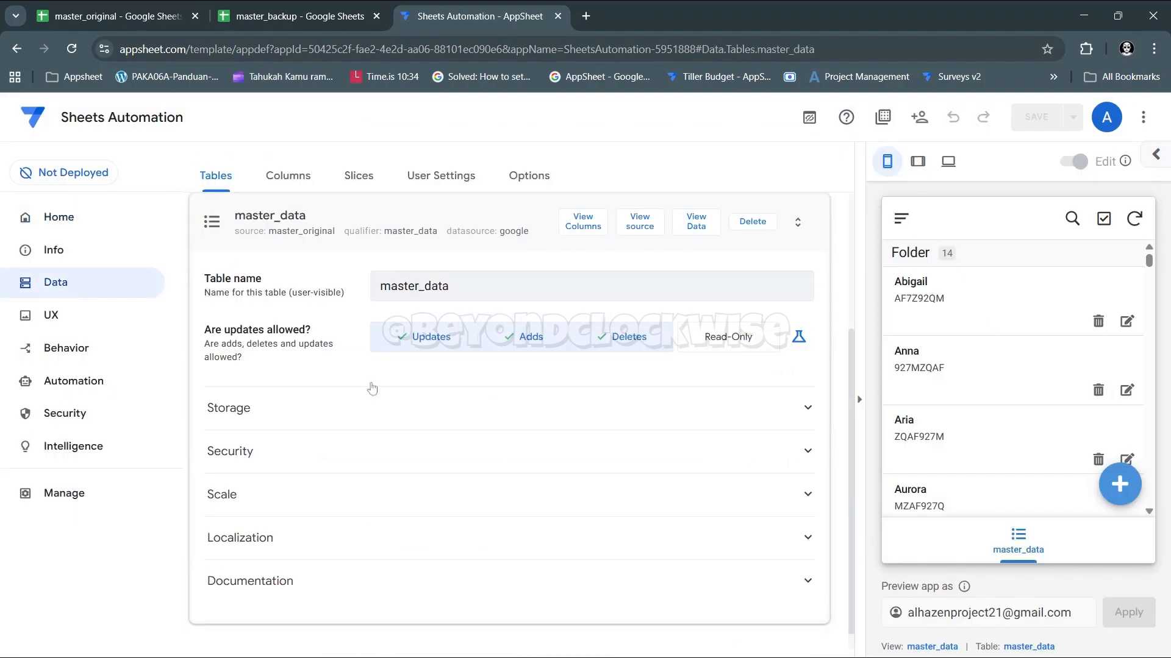
click(585, 227)
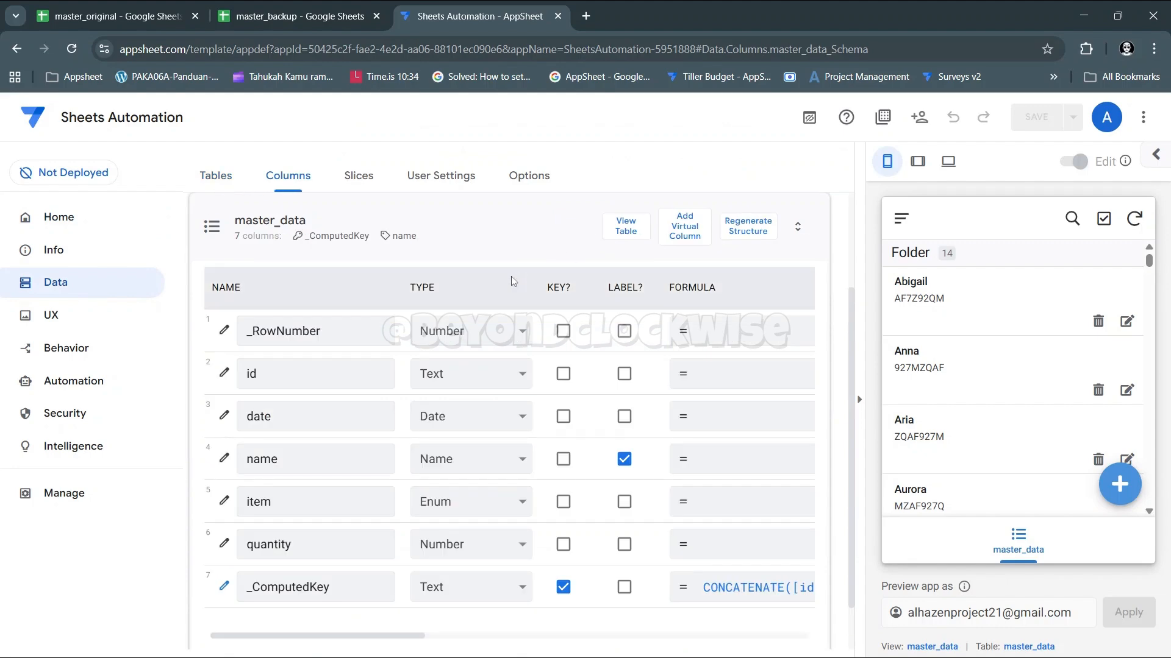
click(359, 236)
Step: Add the backup_data table from the master_backup spreadsheet, using the "google" Google Sheets source
click(67, 278)
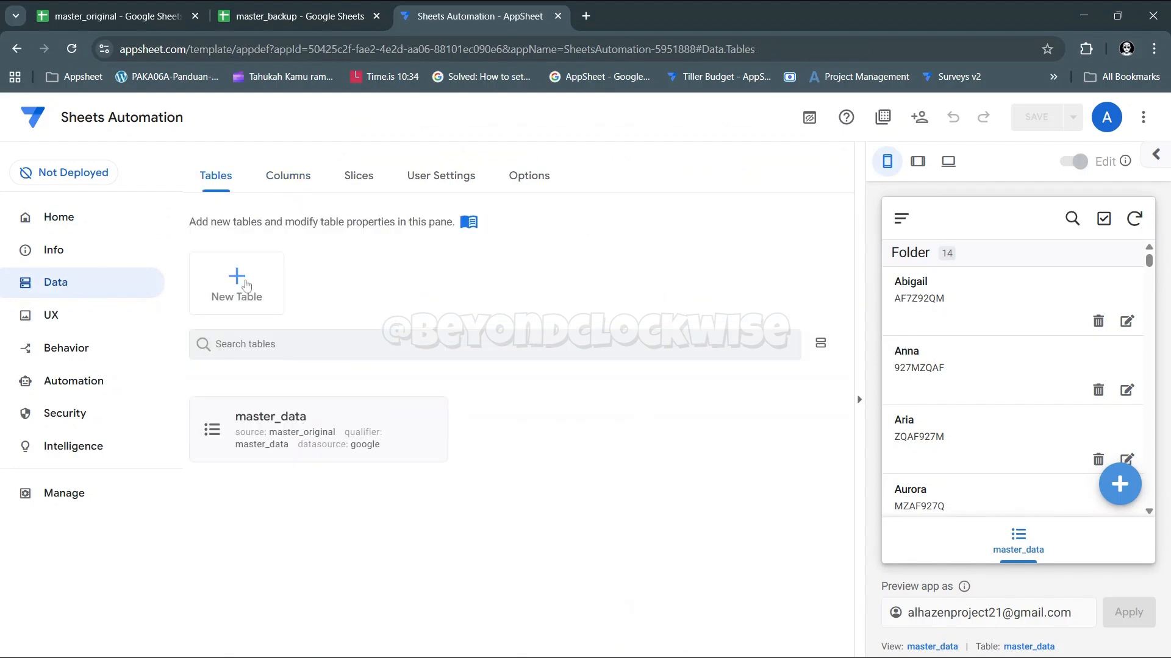
click(236, 282)
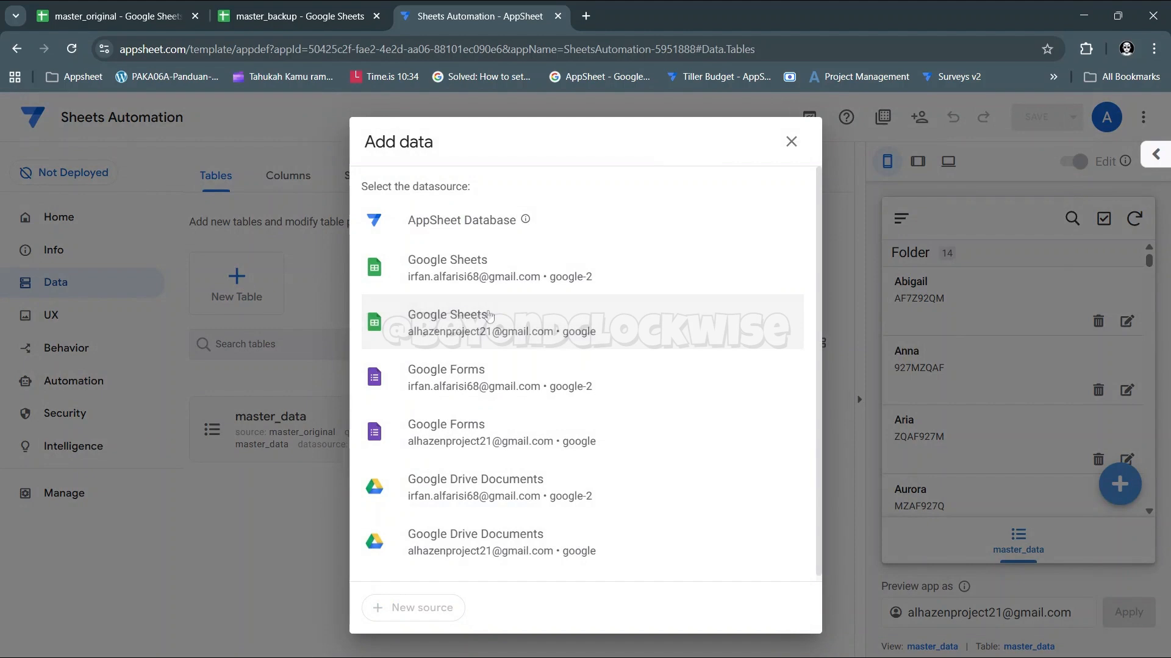
click(489, 316)
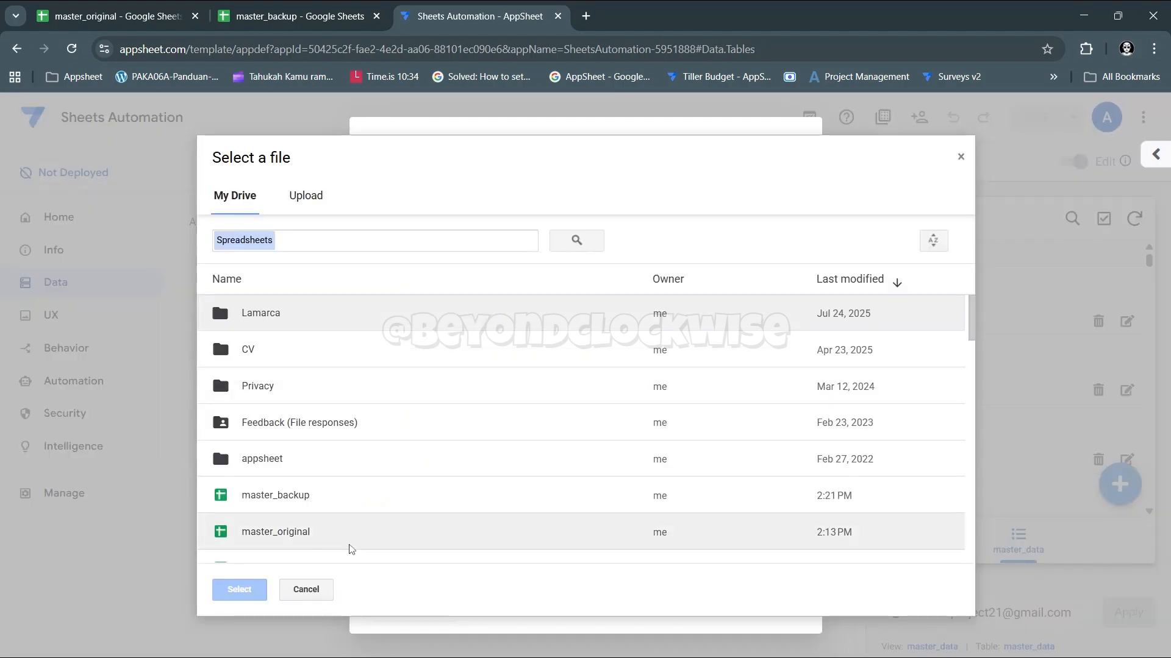
click(277, 496)
click(239, 589)
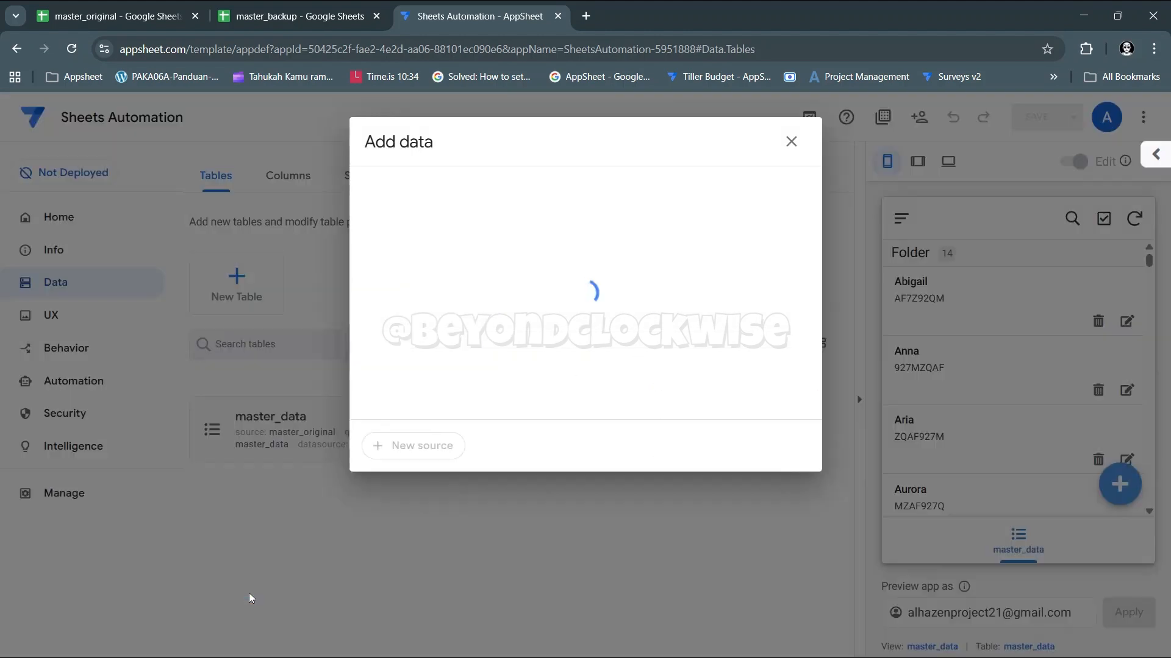
click(735, 337)
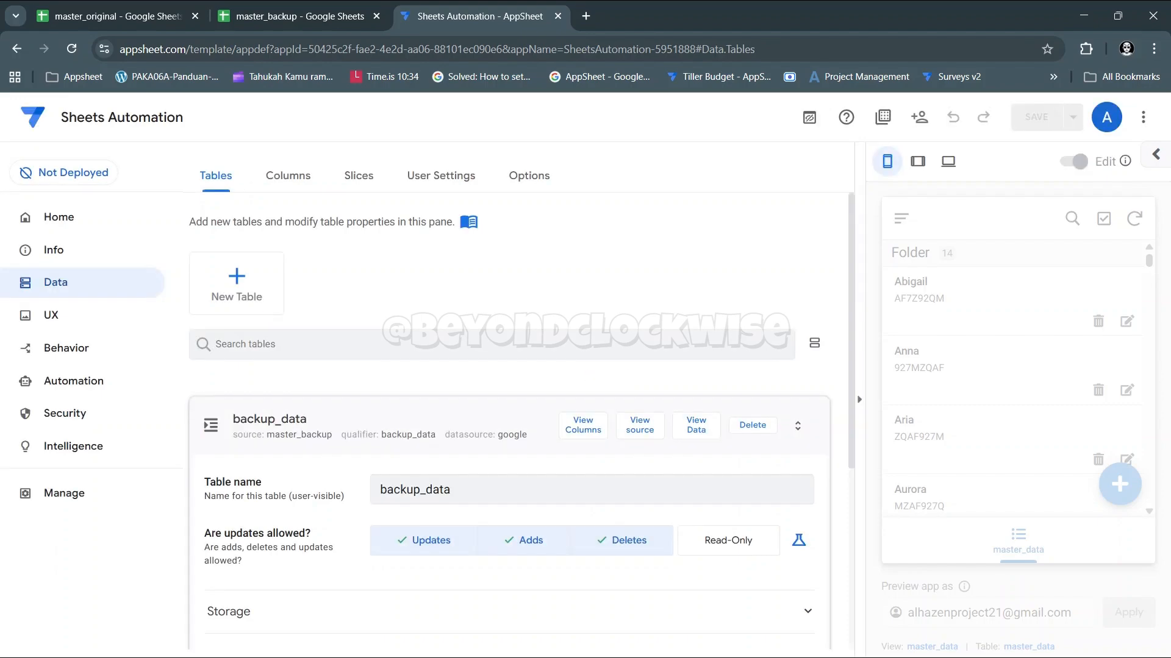
click(385, 424)
Step: Create a new view and name it backup_data
click(66, 320)
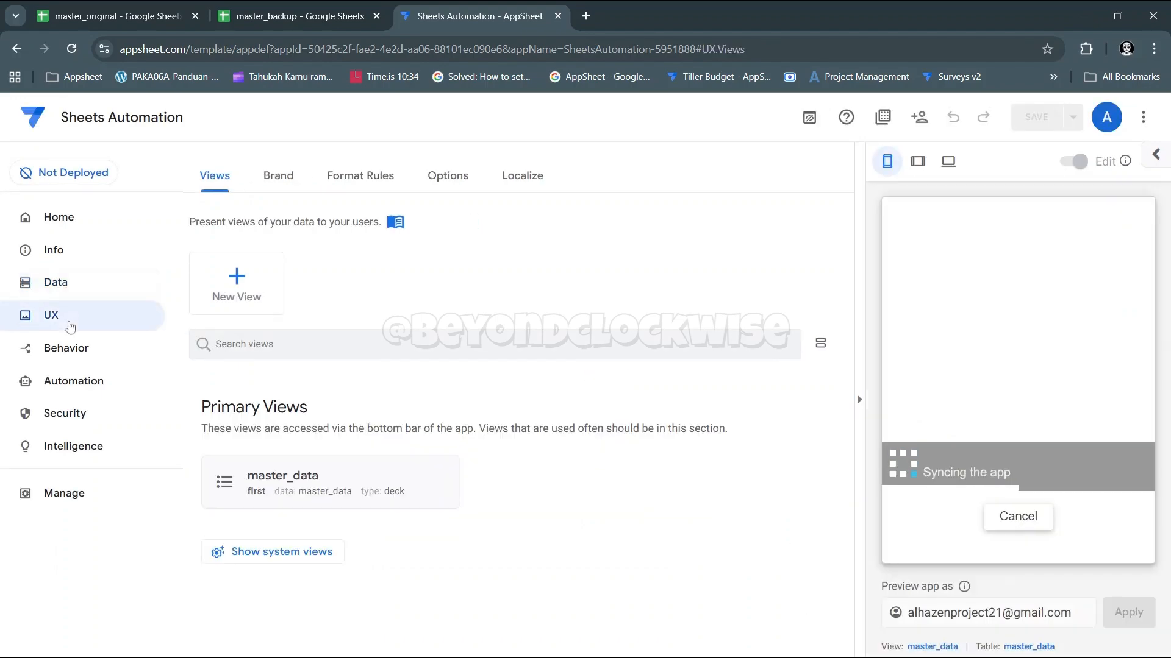
click(249, 294)
click(400, 496)
drag(447, 605, 391, 606)
text(backup_data)
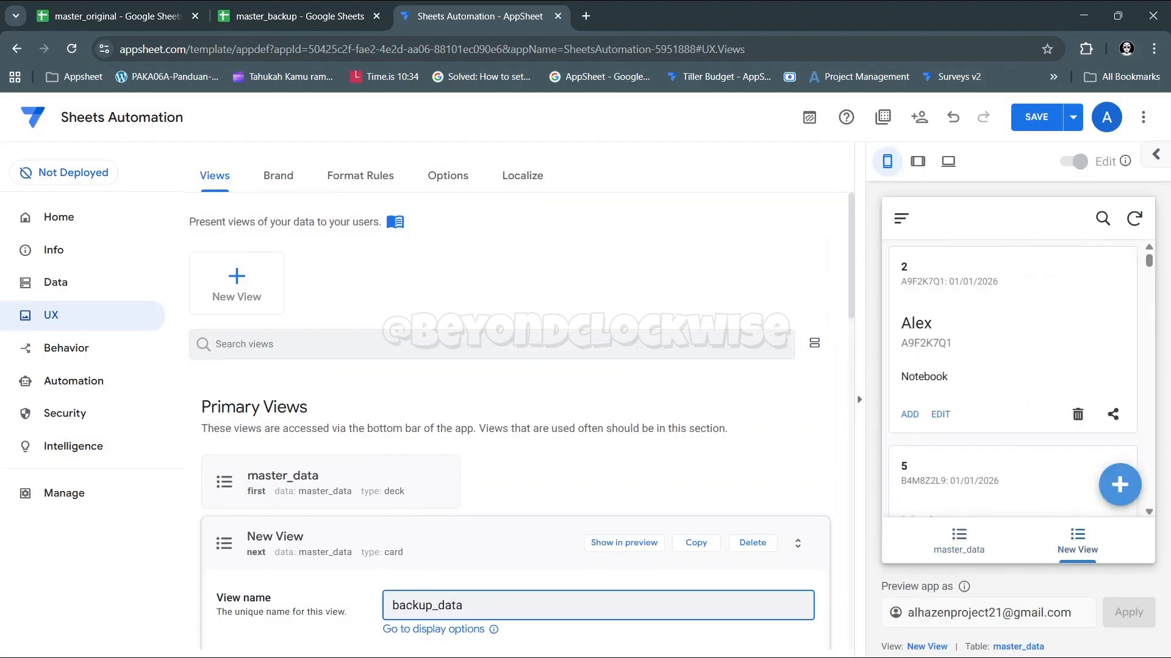
click(374, 556)
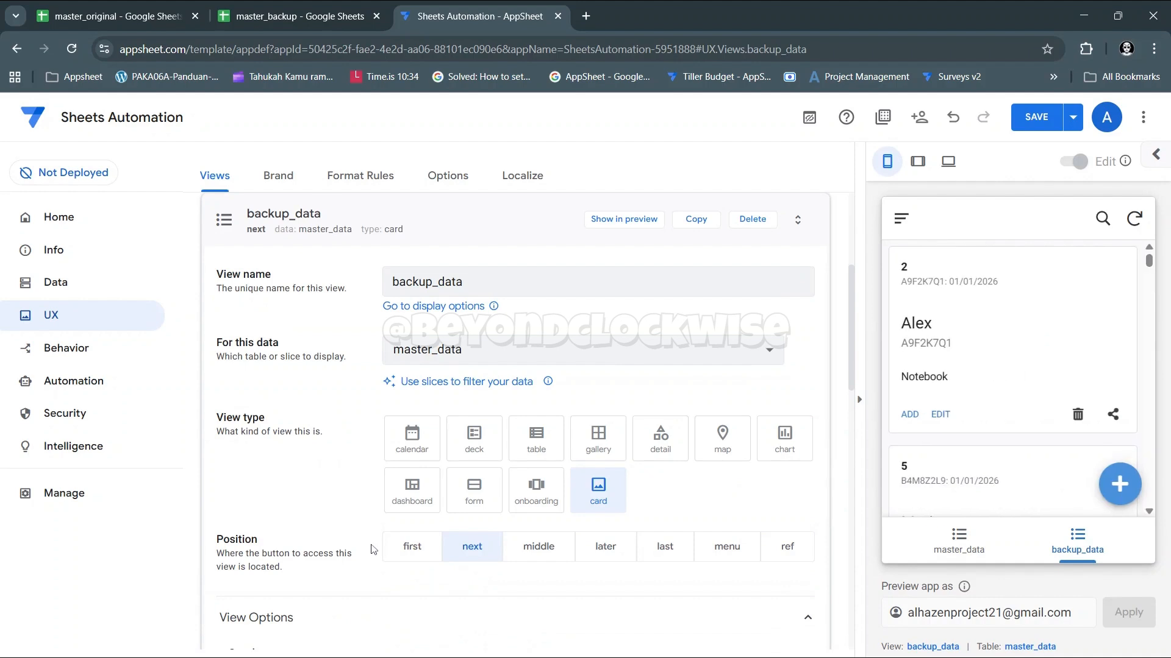
Step: Set the backup_data view to display the backup_data table
click(962, 546)
click(548, 350)
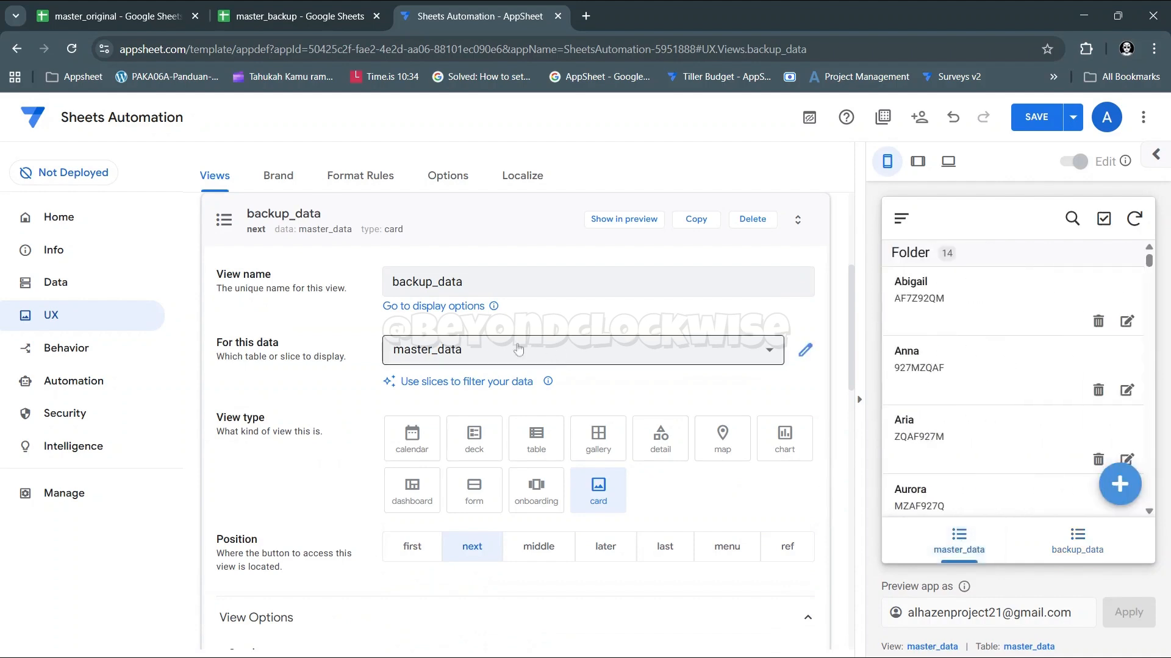
click(482, 418)
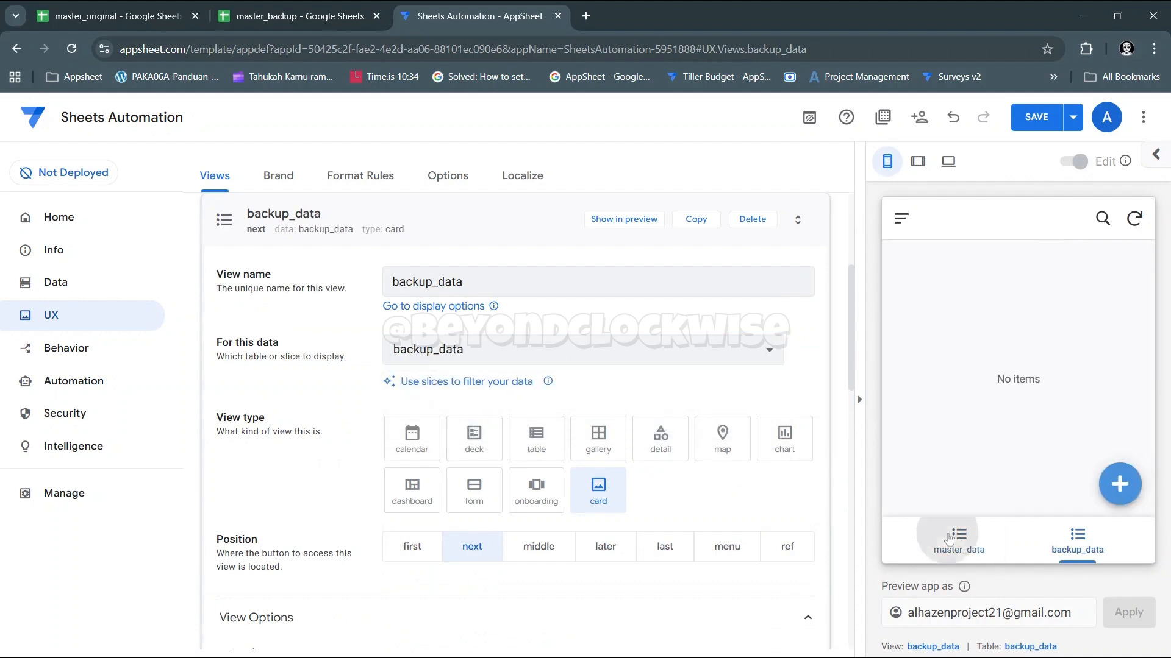
Step: Show the backup_data view in the app preview and save the app
click(1090, 551)
click(1073, 116)
click(1009, 198)
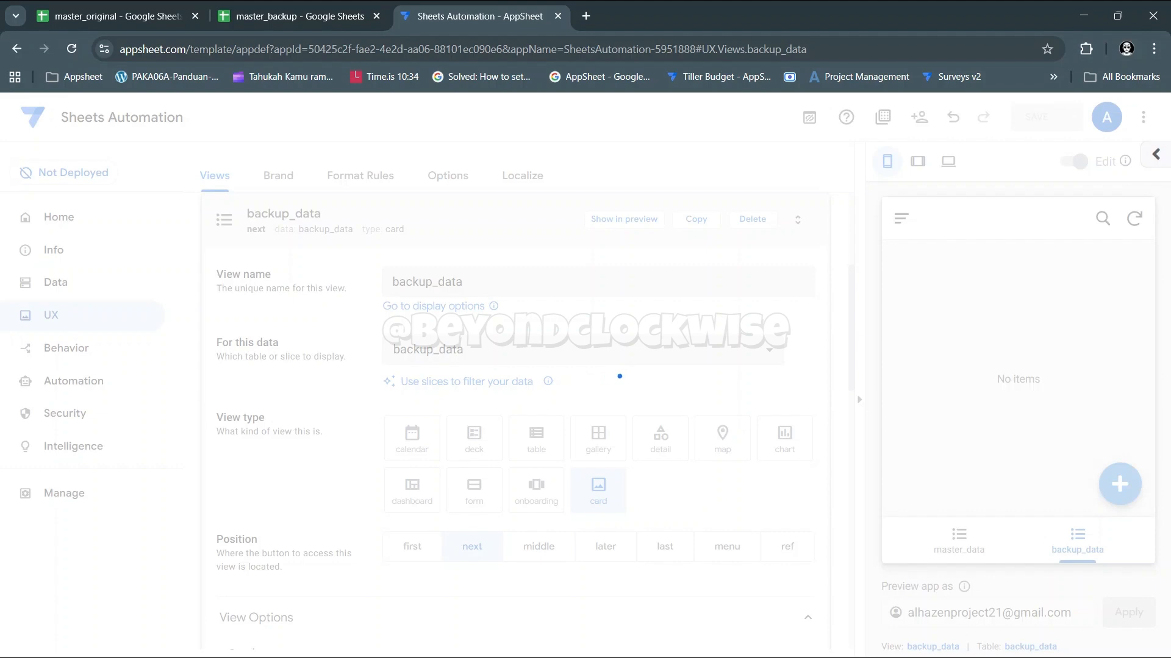
Step: Create a new action for master_data that adds a new row to another table using values from this row
click(398, 210)
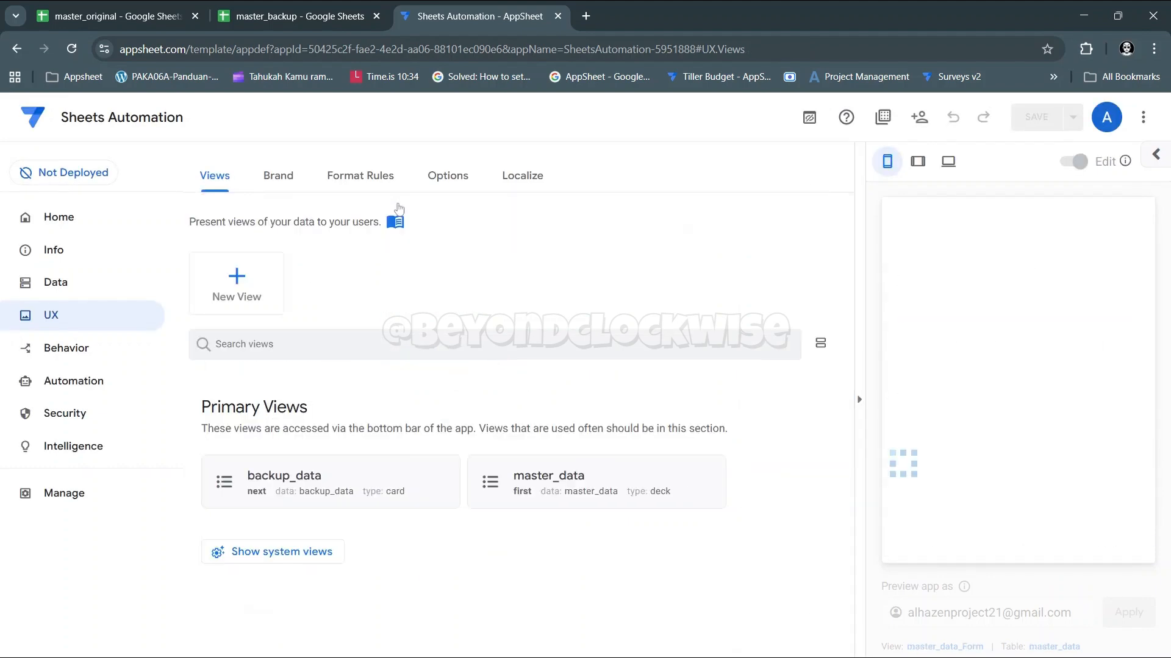
click(67, 349)
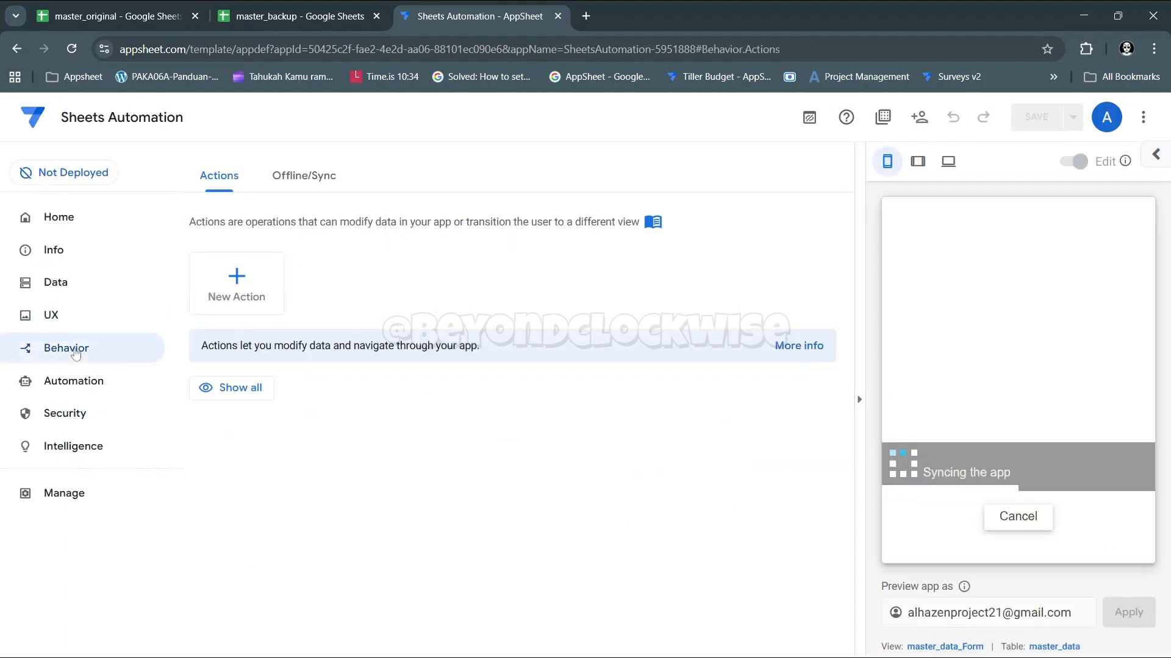
click(250, 298)
click(373, 494)
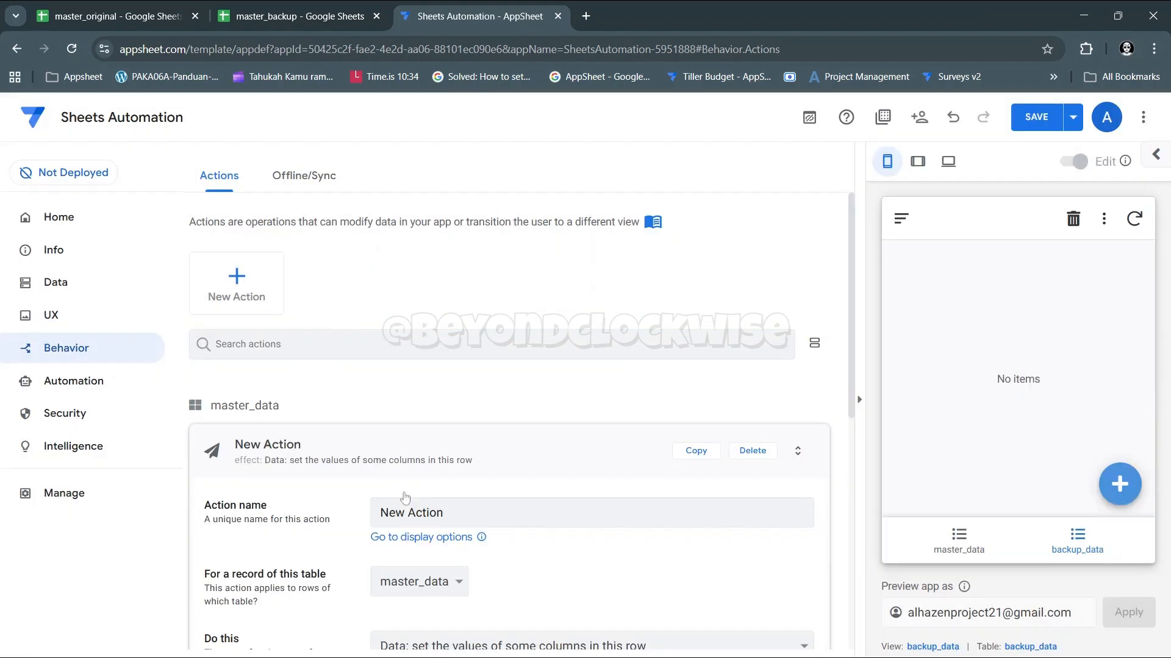
scroll(855, 250, down, 4)
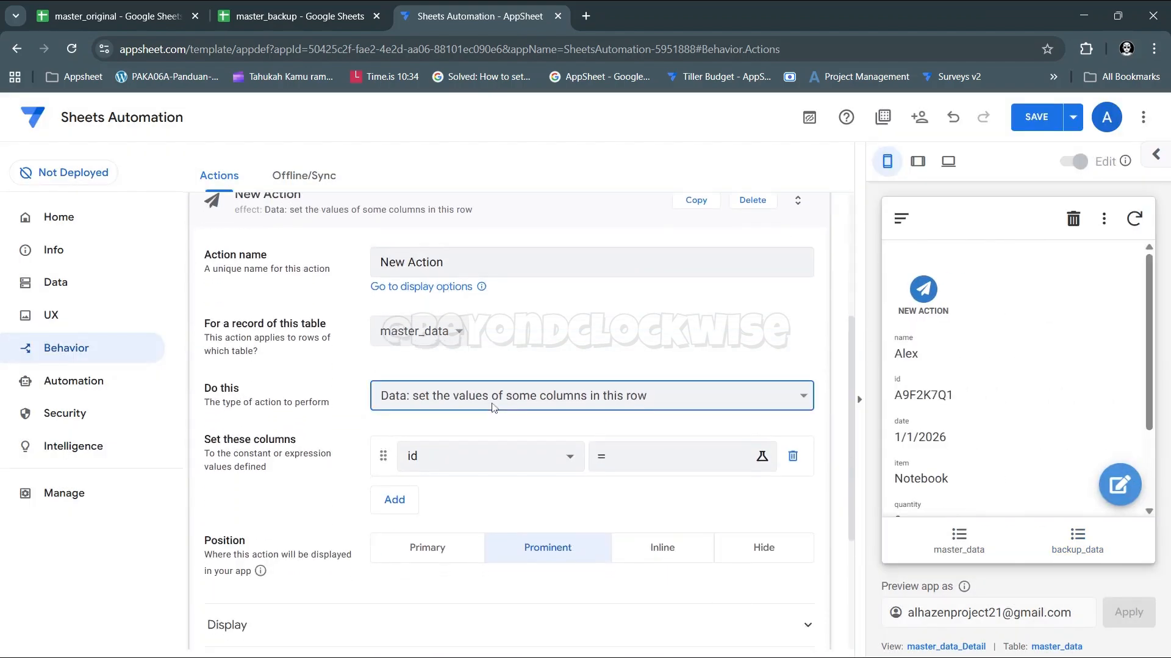
click(493, 378)
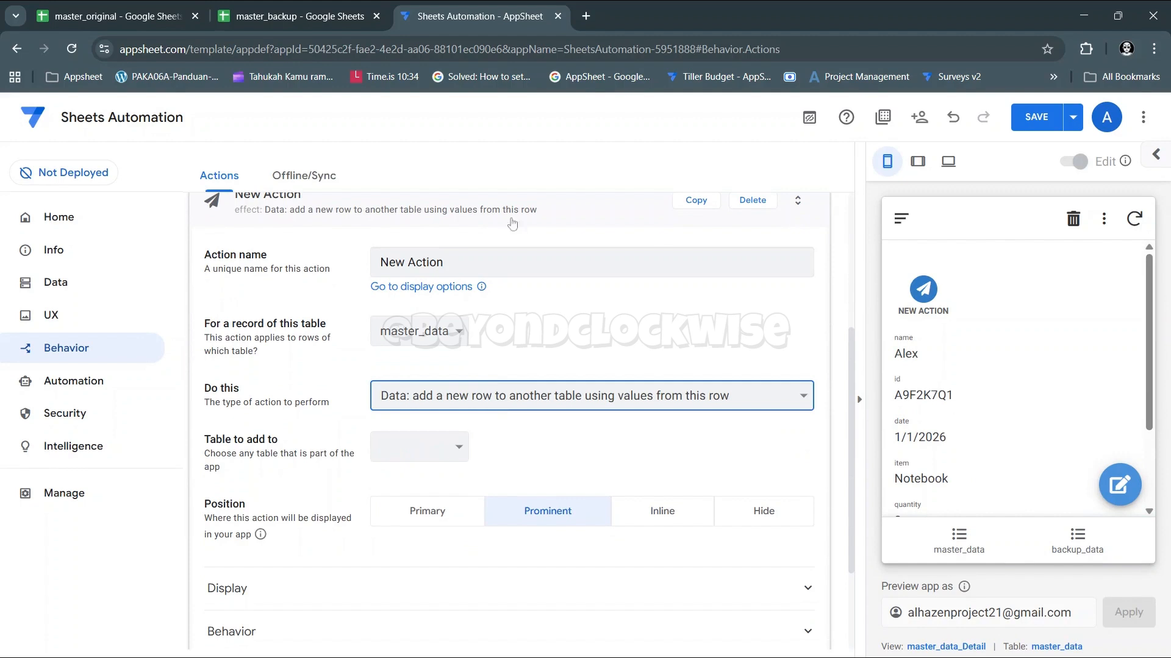
Step: Name the action "Copy row" and set backup_data as the table to add to
drag(446, 262, 380, 262)
text(Copy row)
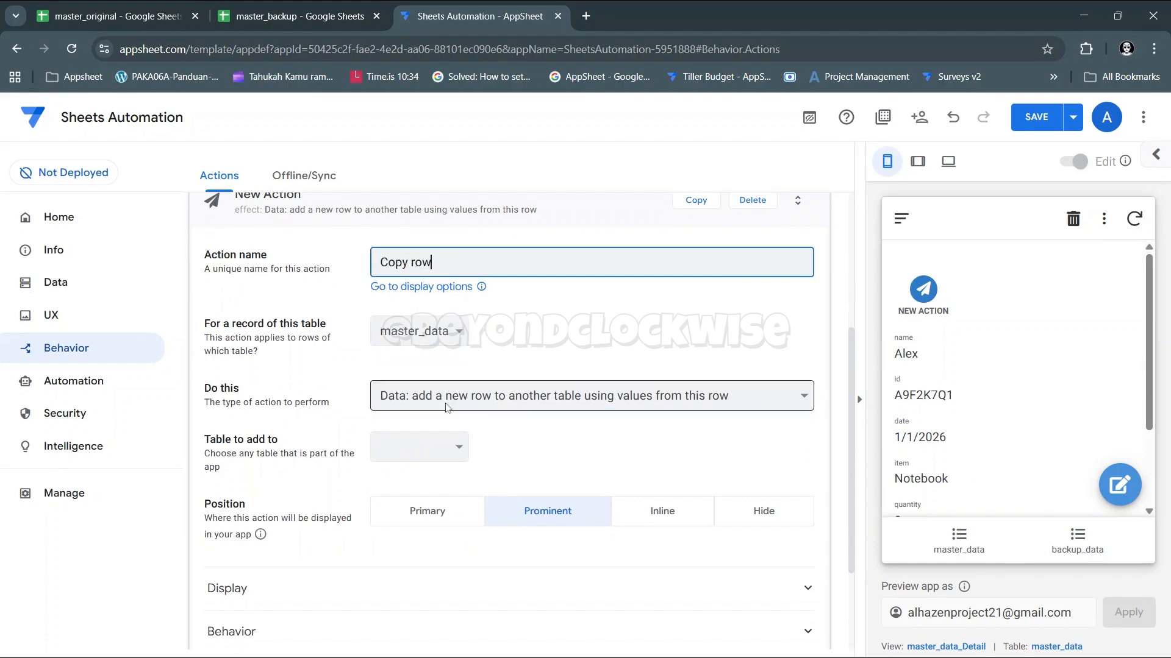
click(437, 454)
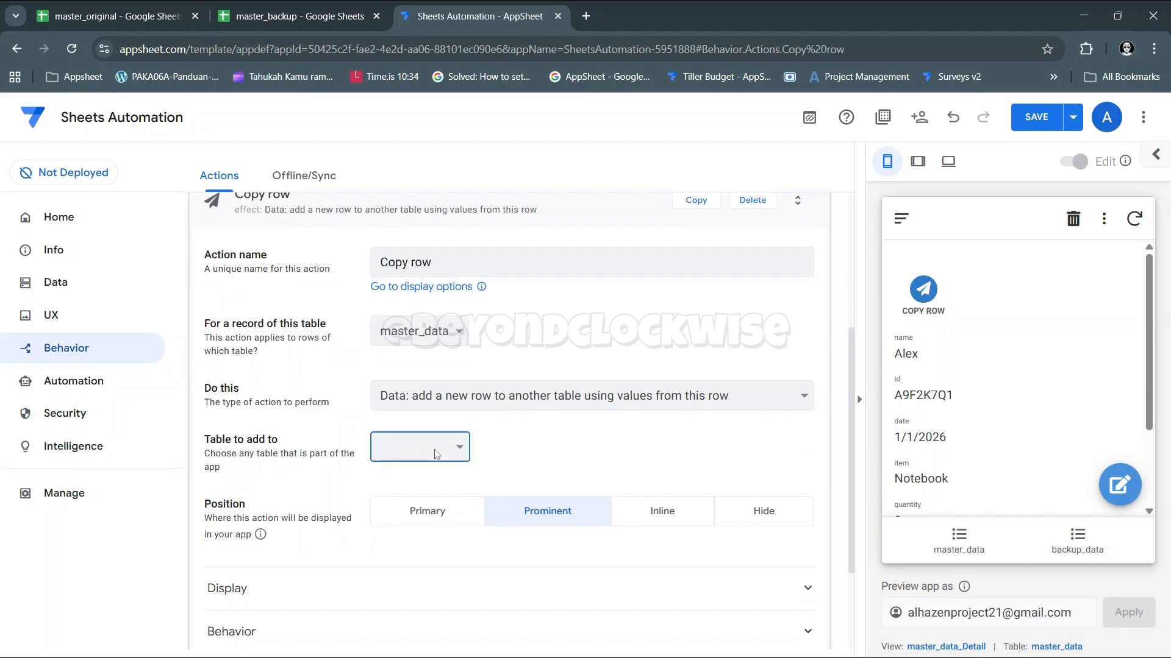
click(428, 493)
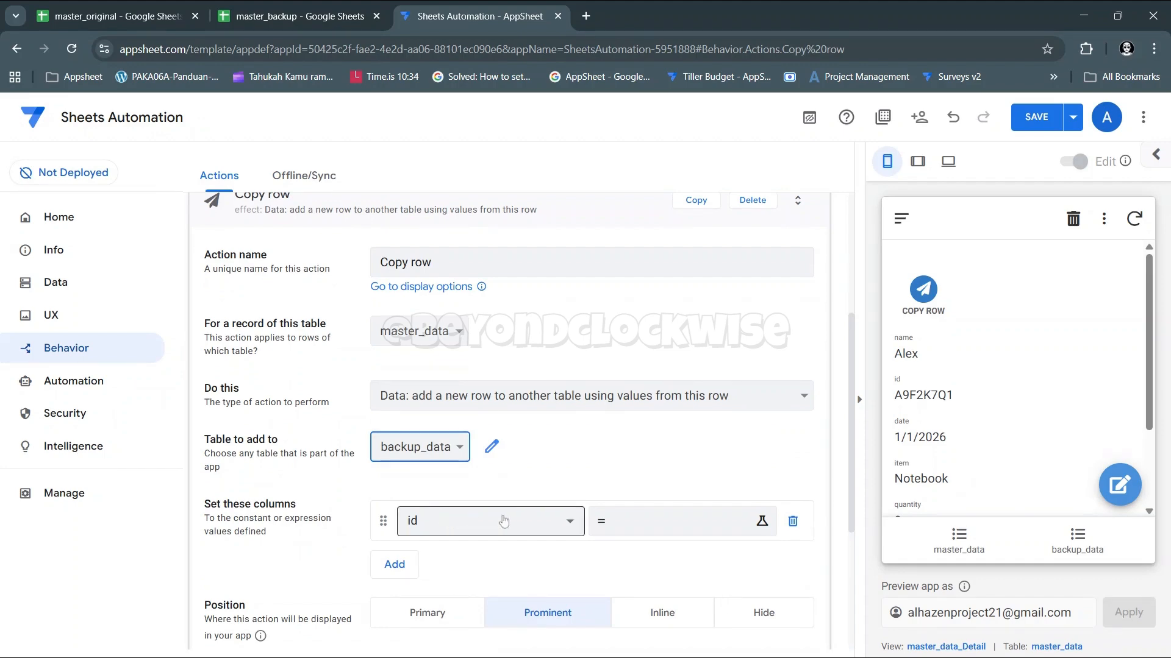
Step: Set the id column in the Copy row action to the expression [id]
scroll(856, 364, down, 2)
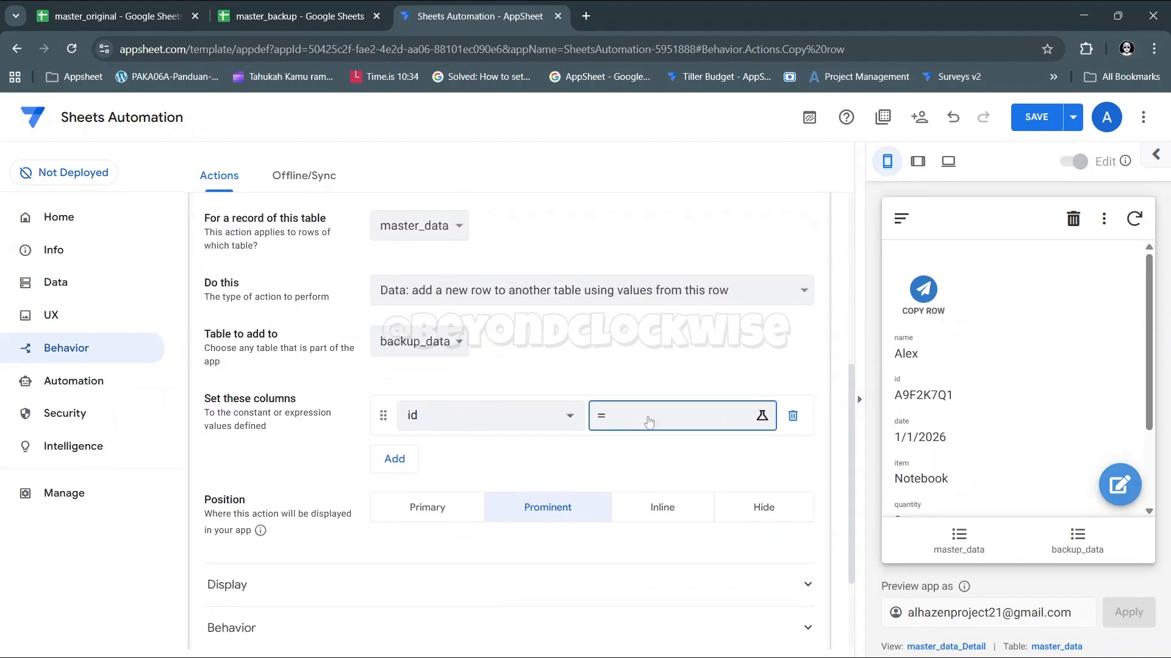
click(649, 422)
text([id)
click(902, 606)
Step: Add the date column to the action's column assignments with the expression [date]
click(395, 457)
click(452, 465)
click(433, 529)
click(645, 462)
text([date)
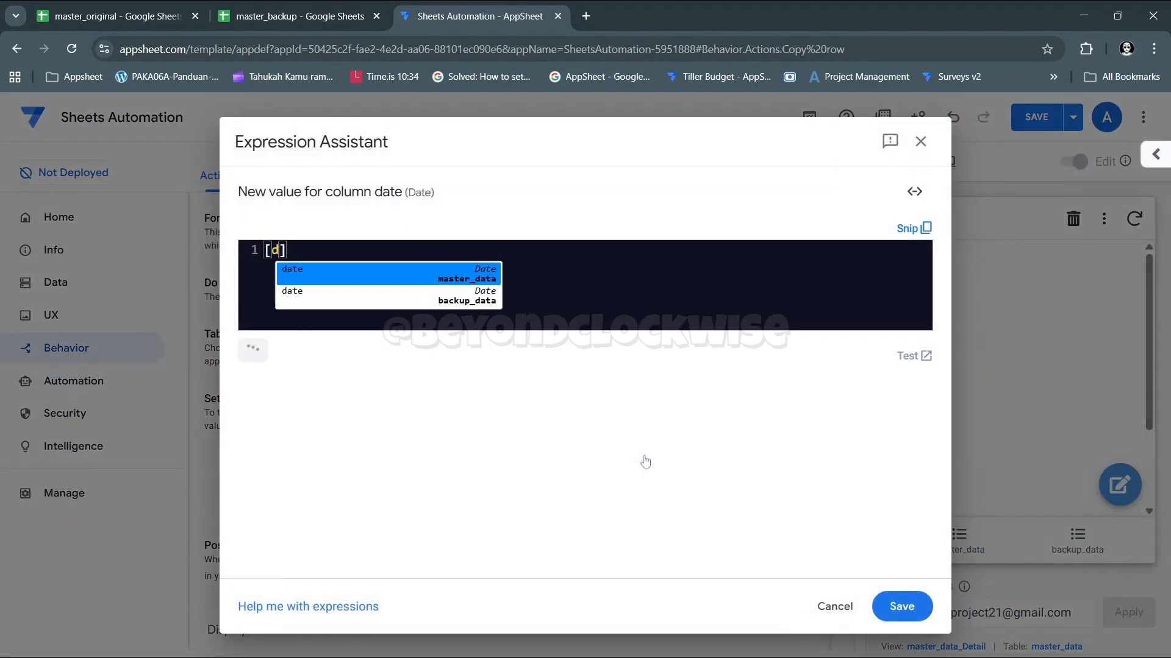
text(])
click(896, 605)
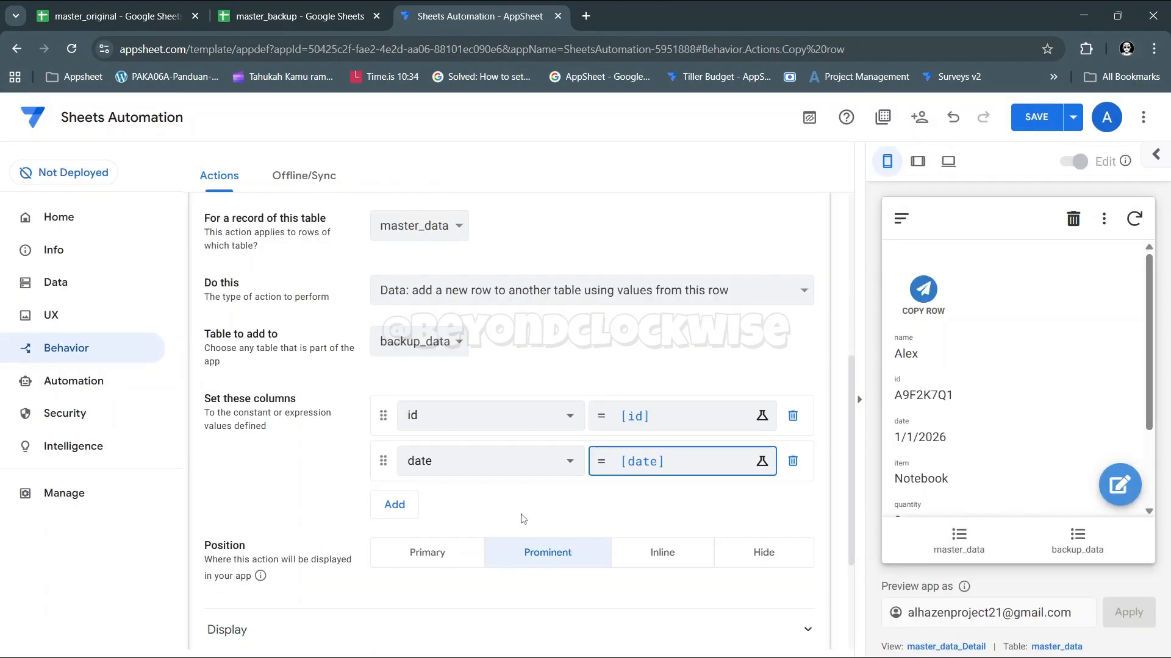
Step: Add the name column to the action's column assignments with the expression [name]
click(392, 501)
click(437, 512)
click(439, 577)
click(649, 508)
text([name)
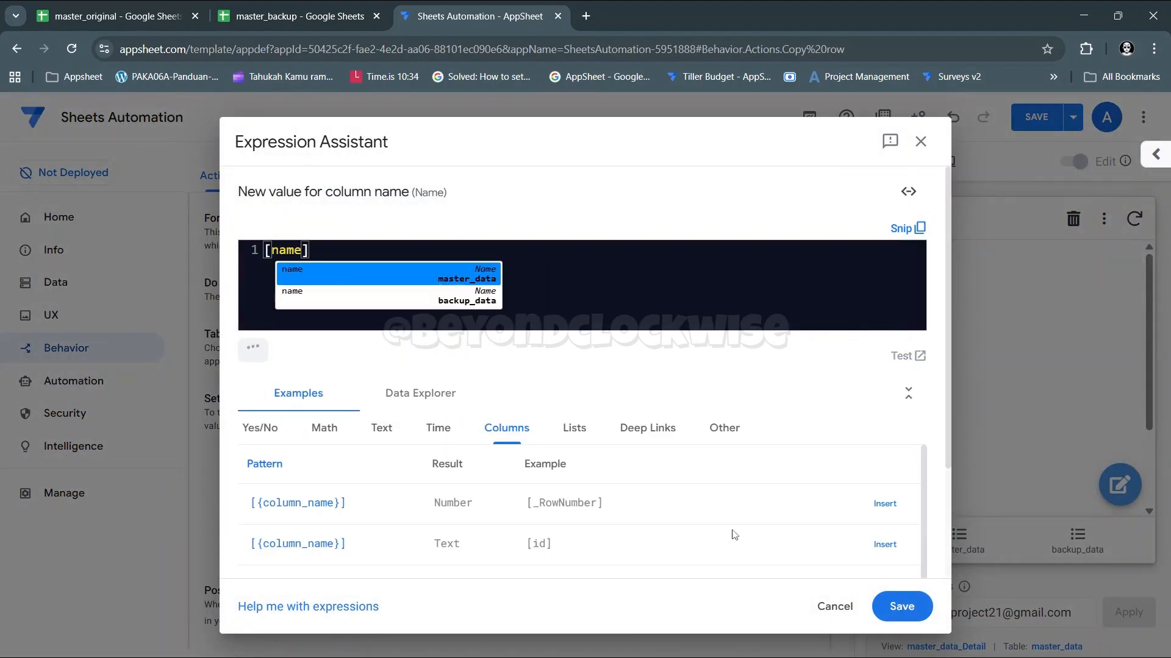
click(902, 606)
Step: Add the item column to the action's column assignments with the expression [item]
click(392, 552)
click(462, 552)
click(451, 598)
click(661, 551)
text([item)
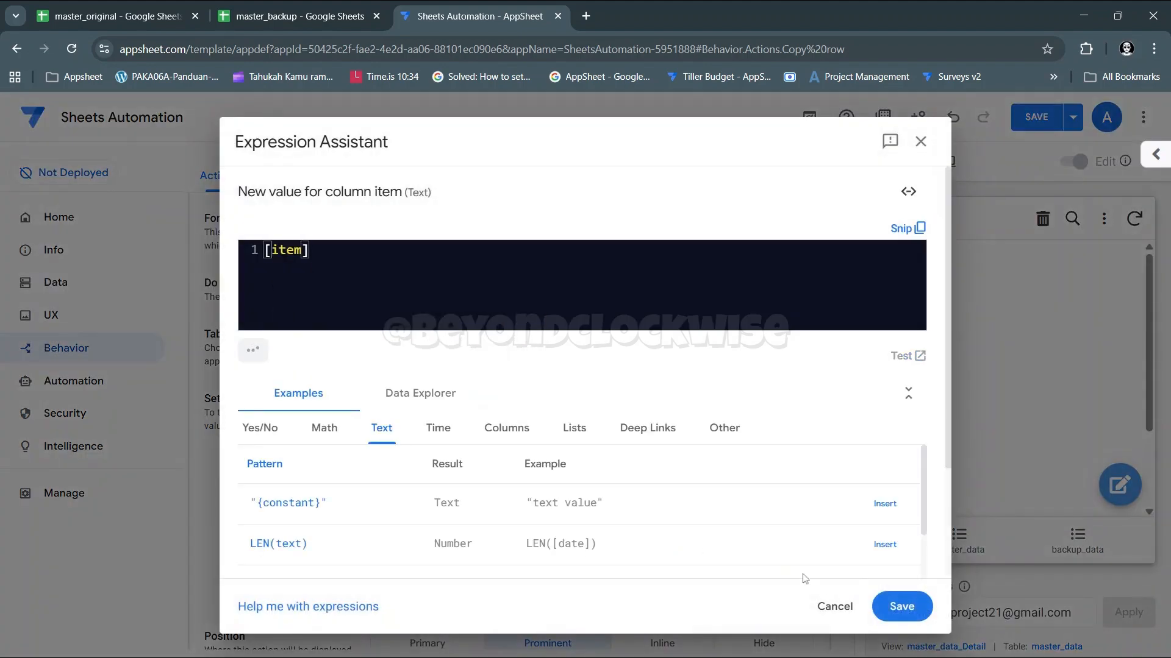
click(901, 606)
Step: Add the quantity column to the action's column assignments with the expression [quantity]
click(394, 598)
click(462, 598)
click(428, 625)
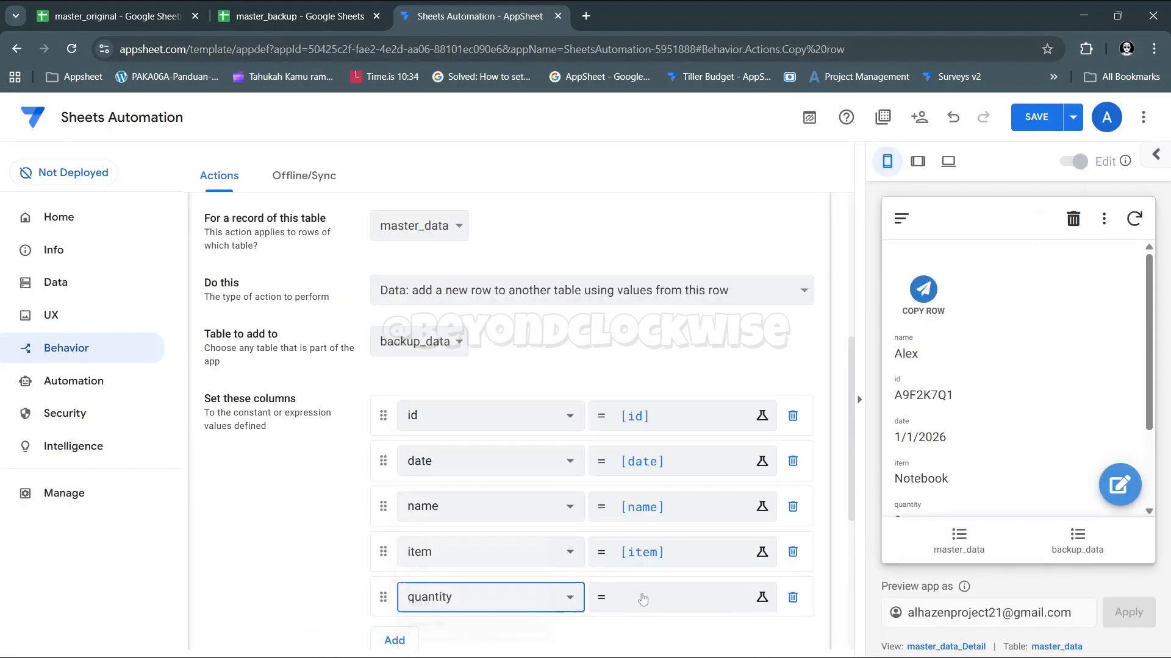
click(636, 602)
text([quantity)
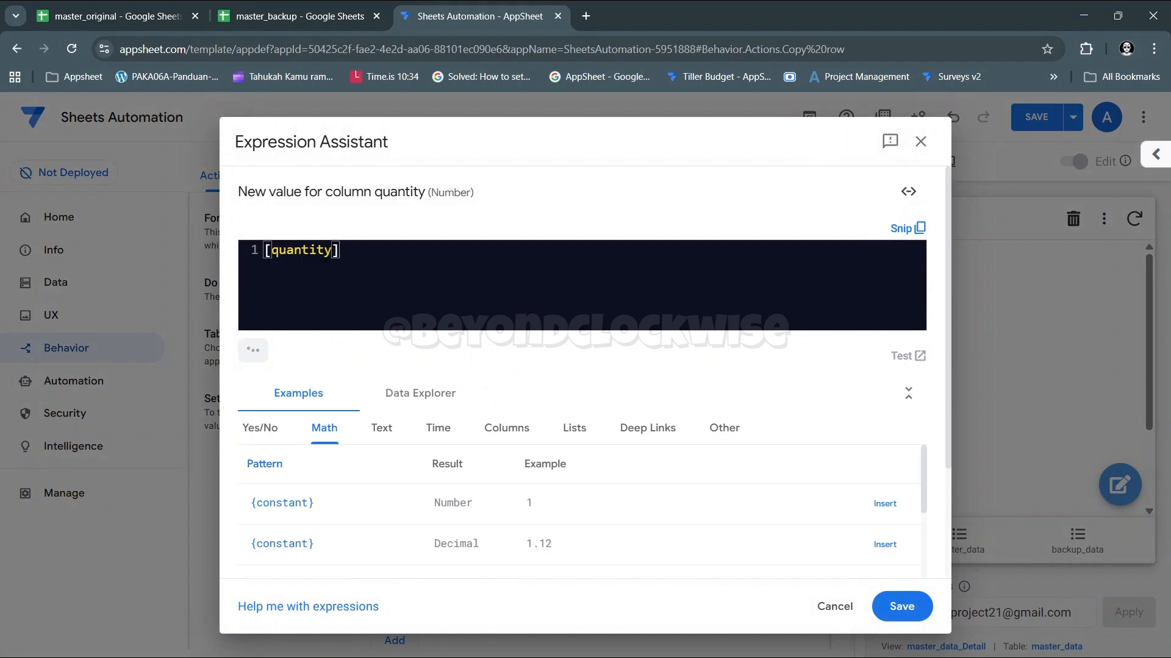
click(901, 607)
Step: Search the action icons for "forward" and set the solid boxed share arrow as the Copy row icon
scroll(848, 485, down, 5)
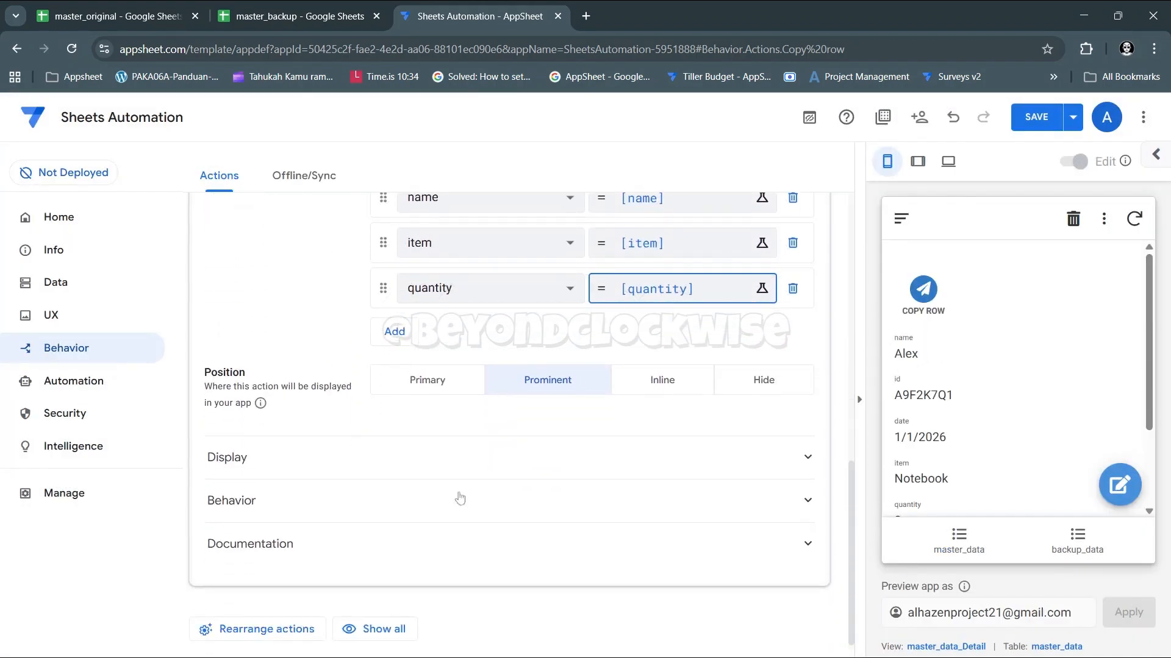
click(398, 457)
click(488, 613)
text(forward)
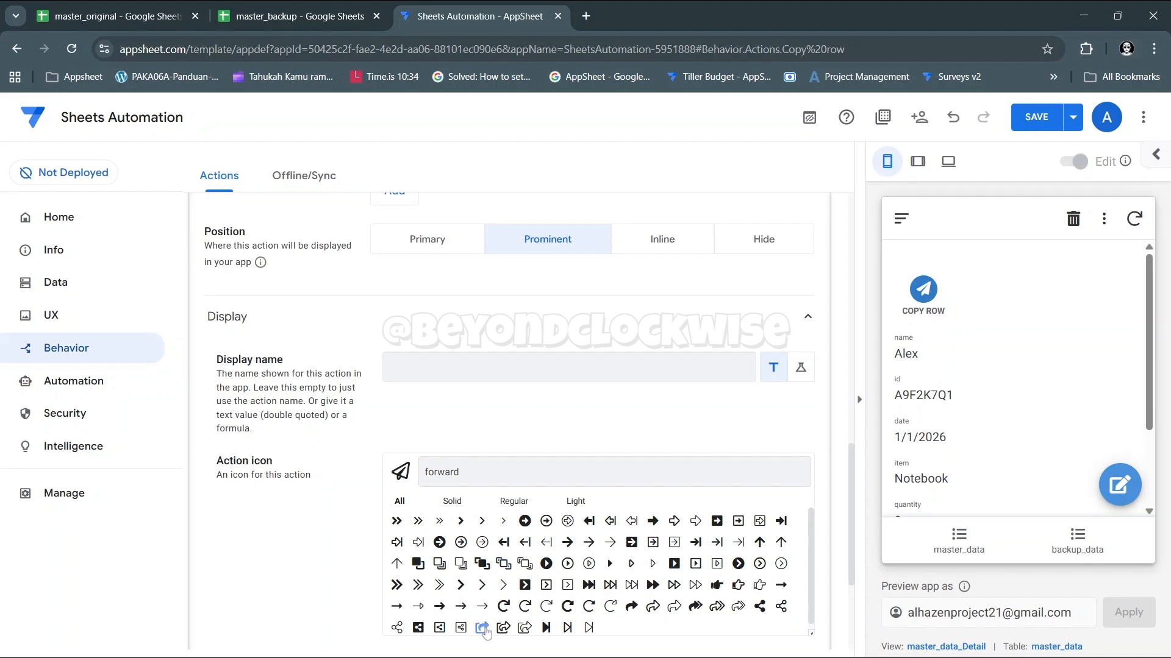
click(484, 629)
scroll(488, 365, up, 15)
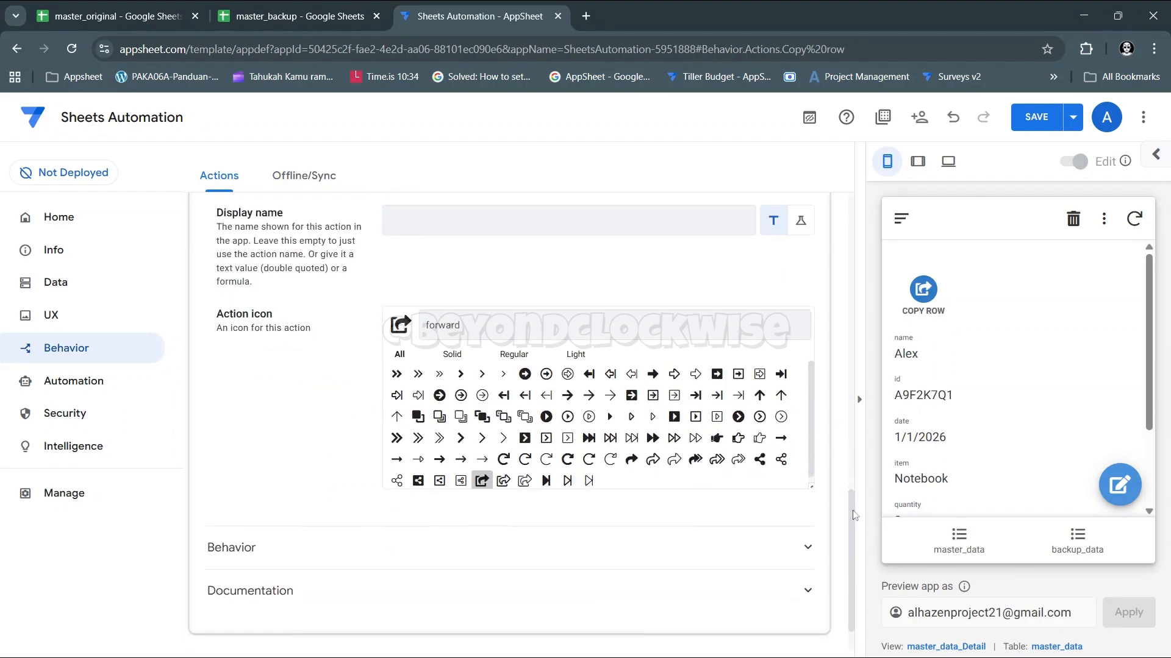
click(306, 359)
Step: Examine the action bar settings of the master_data view and its row actions in the app preview
click(68, 316)
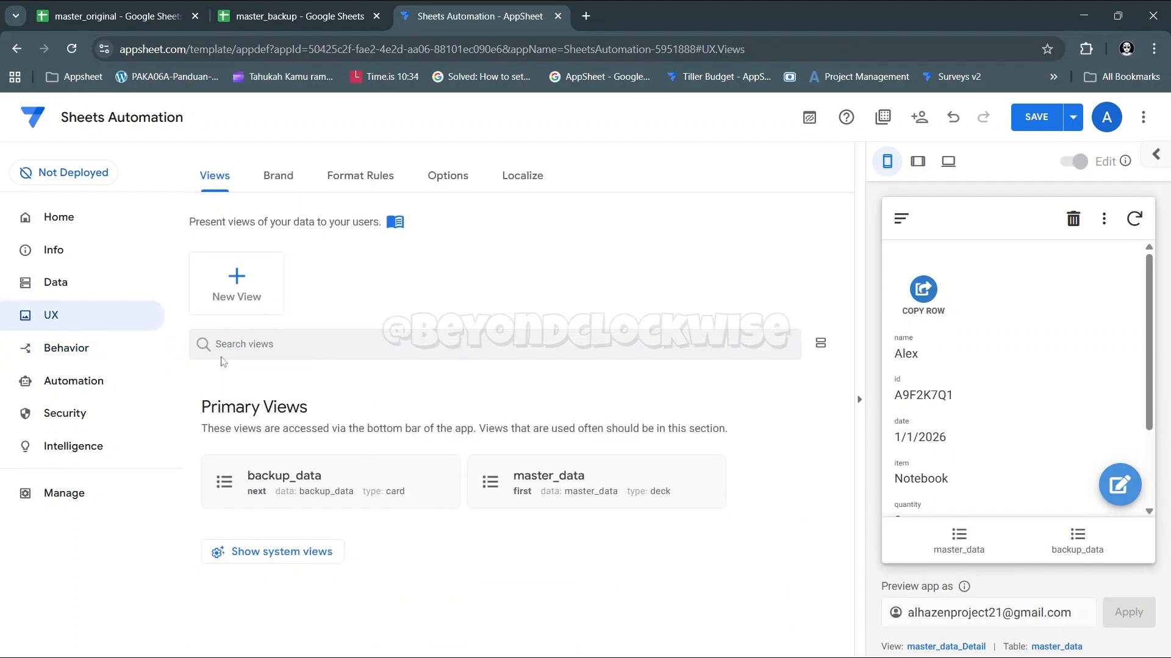
click(273, 503)
click(343, 245)
click(629, 485)
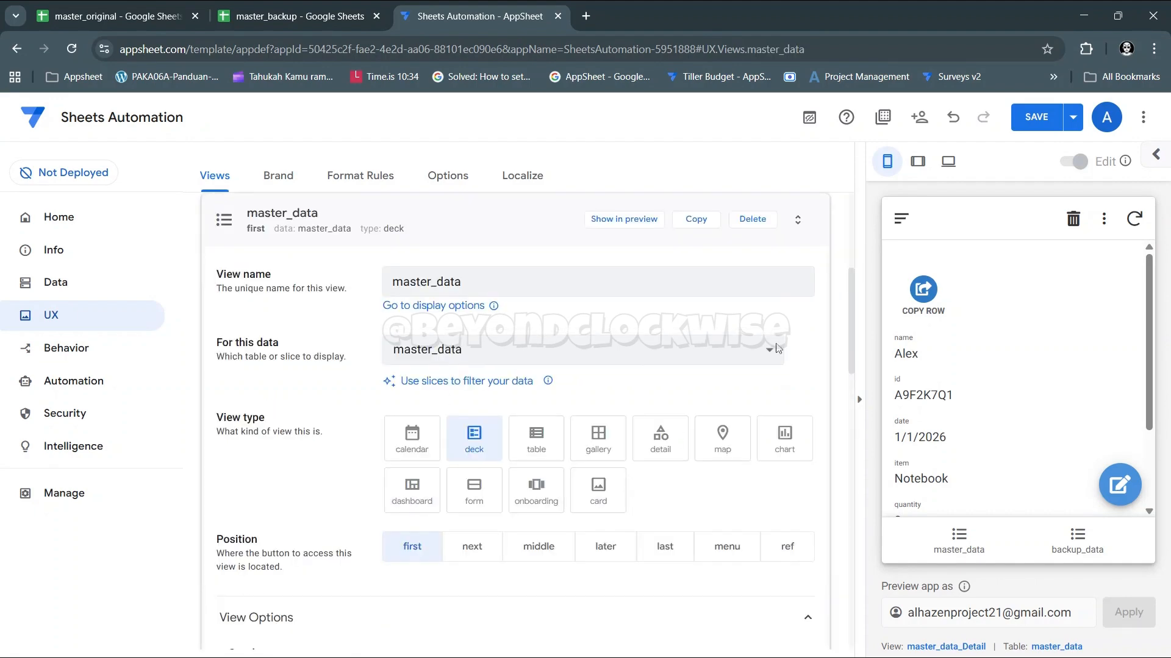
scroll(679, 434, down, 2)
scroll(484, 506, down, 12)
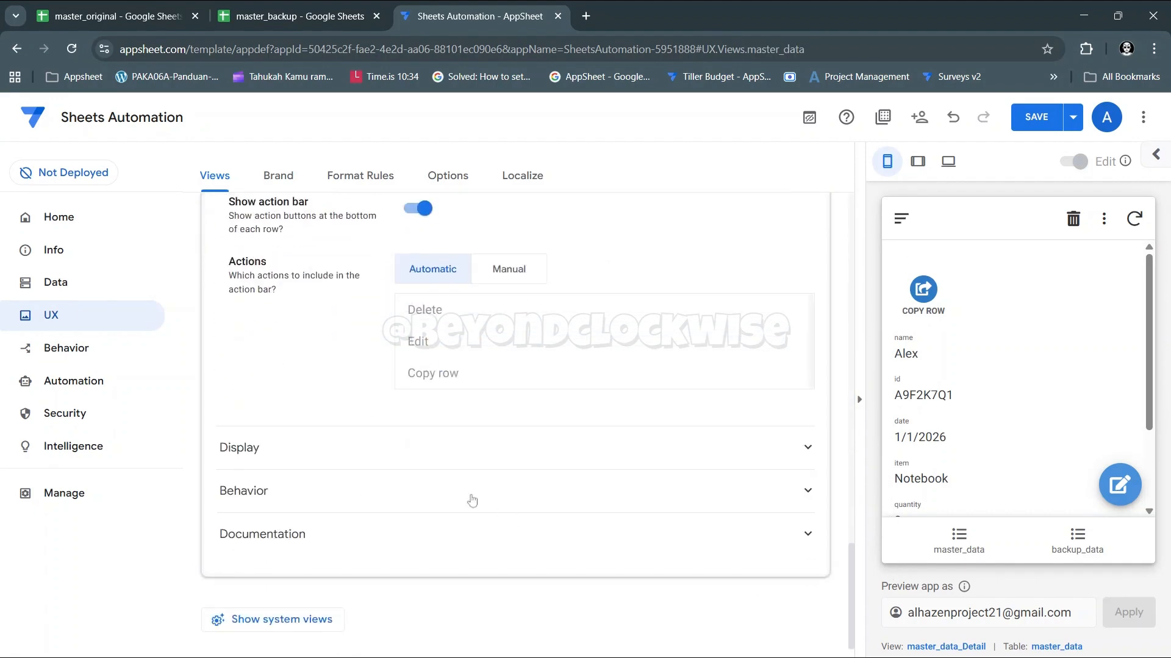
click(962, 552)
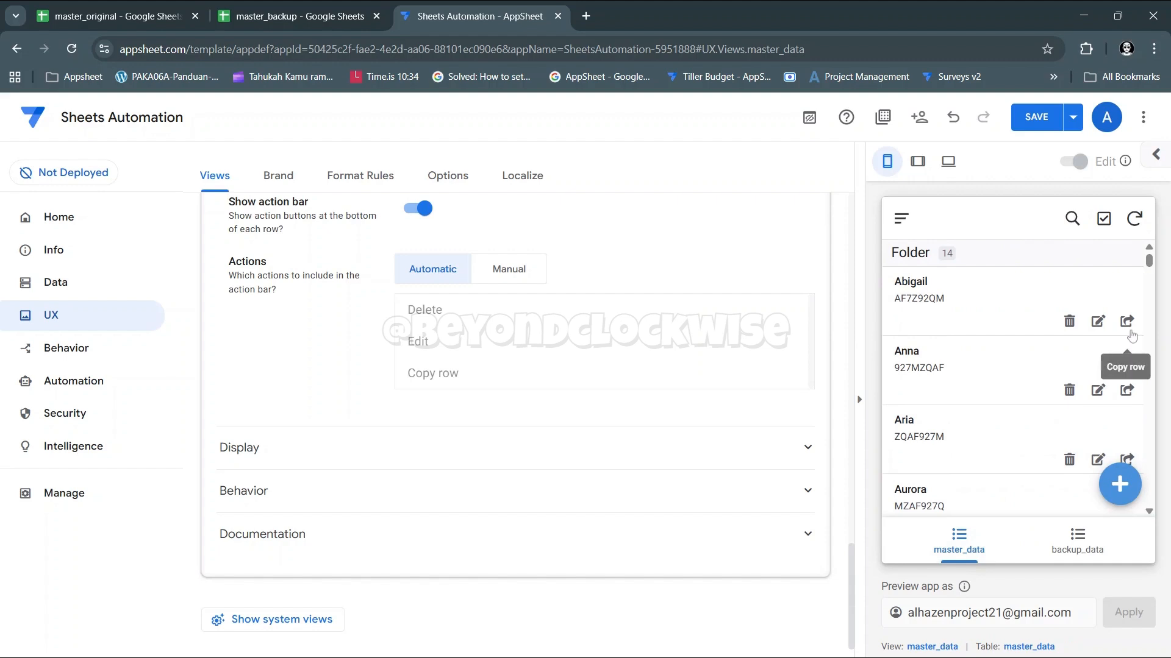
Step: Save the app and open it in its own browser tab
click(1073, 117)
click(1007, 194)
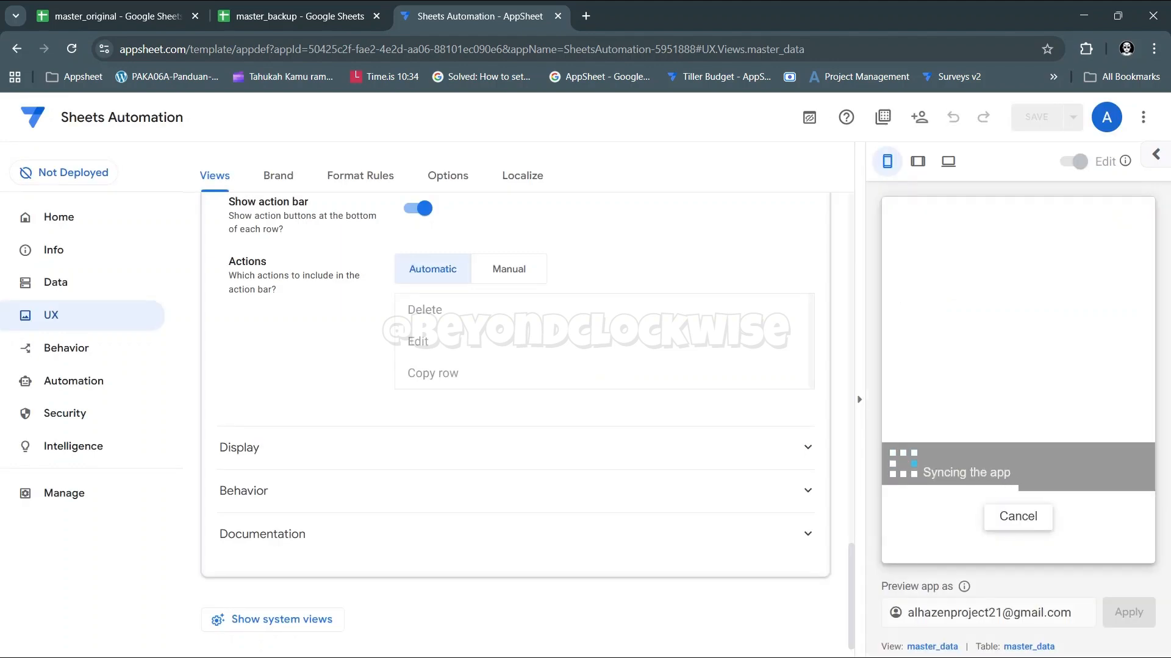
click(1161, 177)
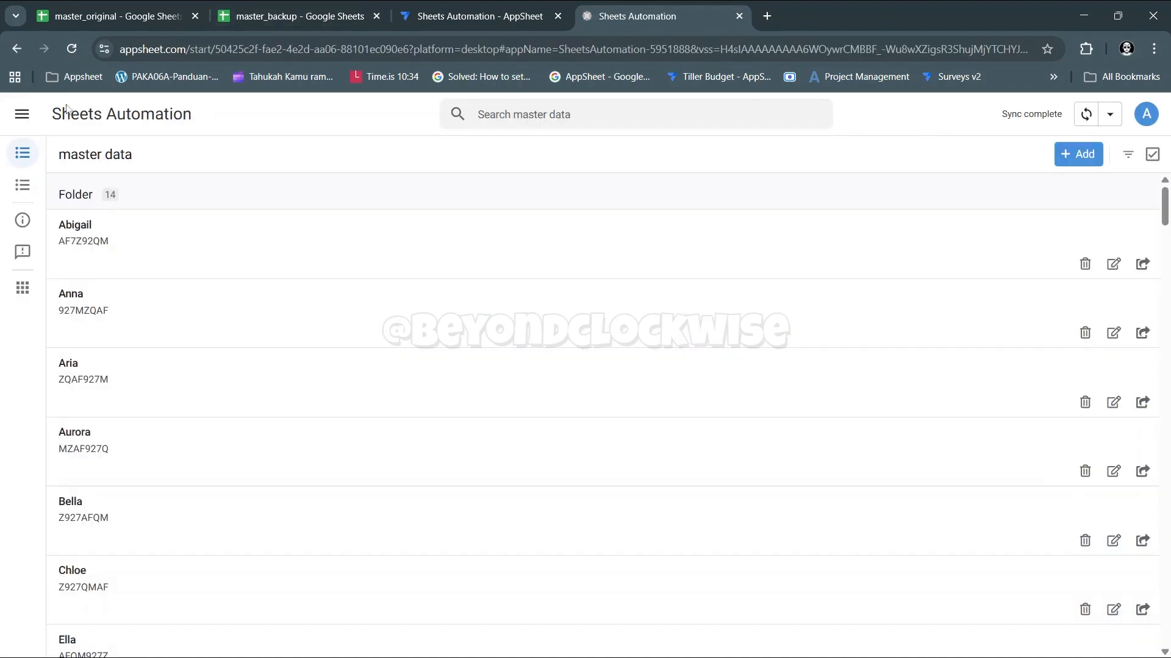
Step: Expand the app's navigation menu and look at the backup_data view before returning to master_data
click(22, 114)
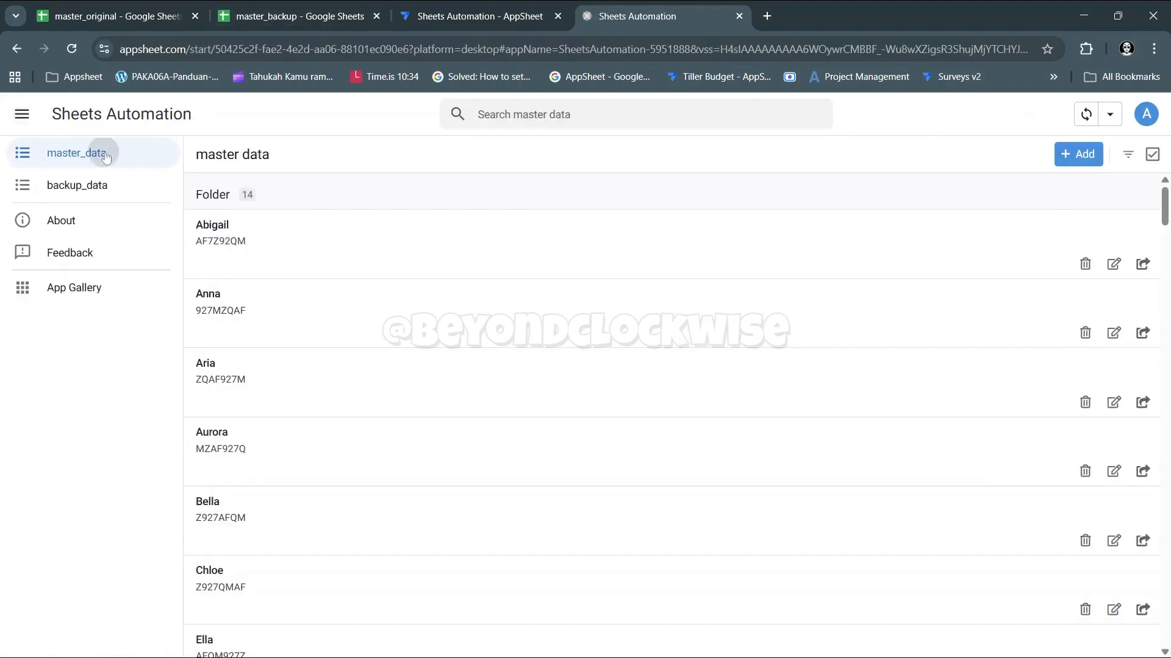
click(113, 184)
click(80, 153)
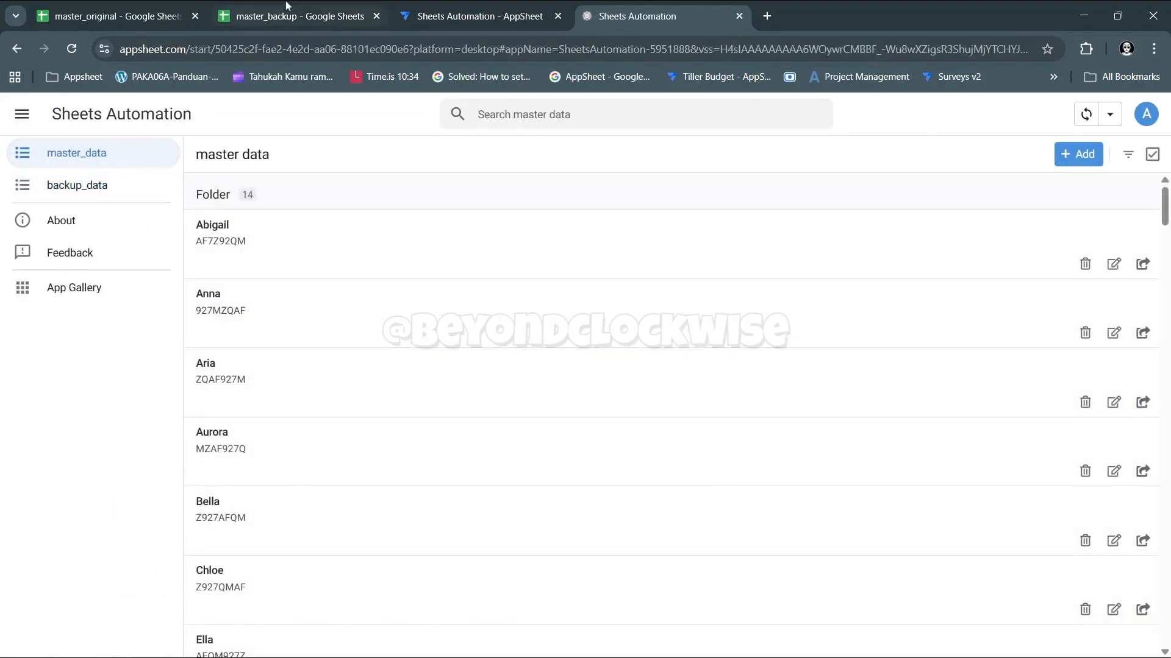
Step: Switch to the master_backup spreadsheet and check the rows below the headers of the backup_data sheet
click(288, 8)
click(229, 242)
click(68, 256)
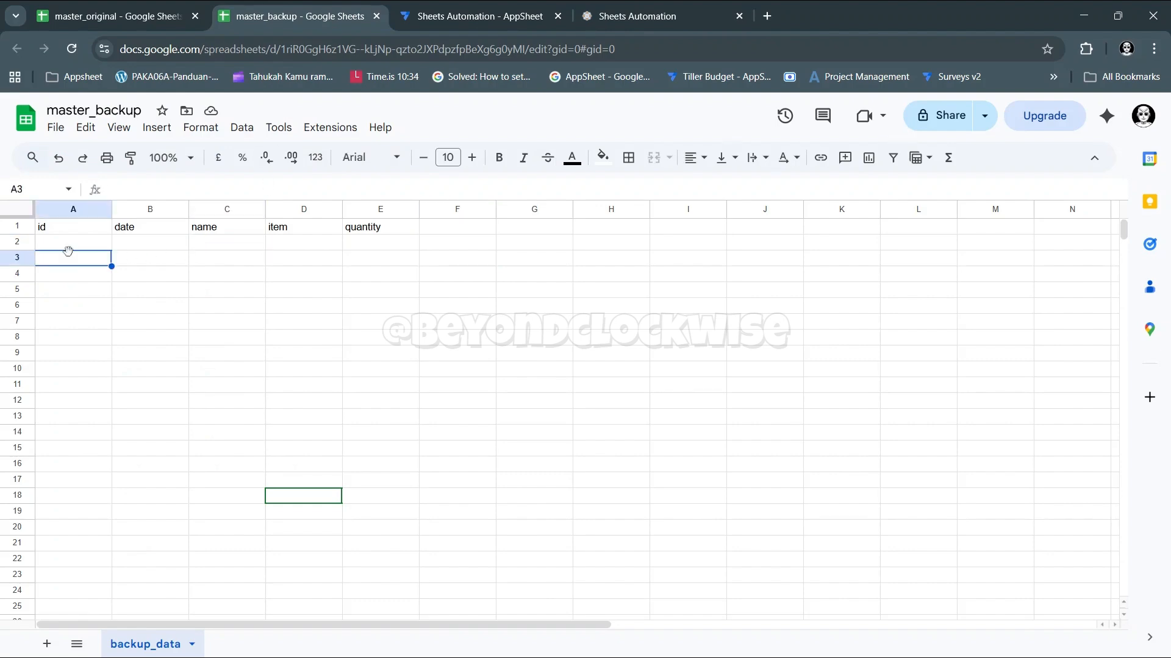
Step: Switch to the master_original spreadsheet and copy the first record's id from cell A2
click(117, 11)
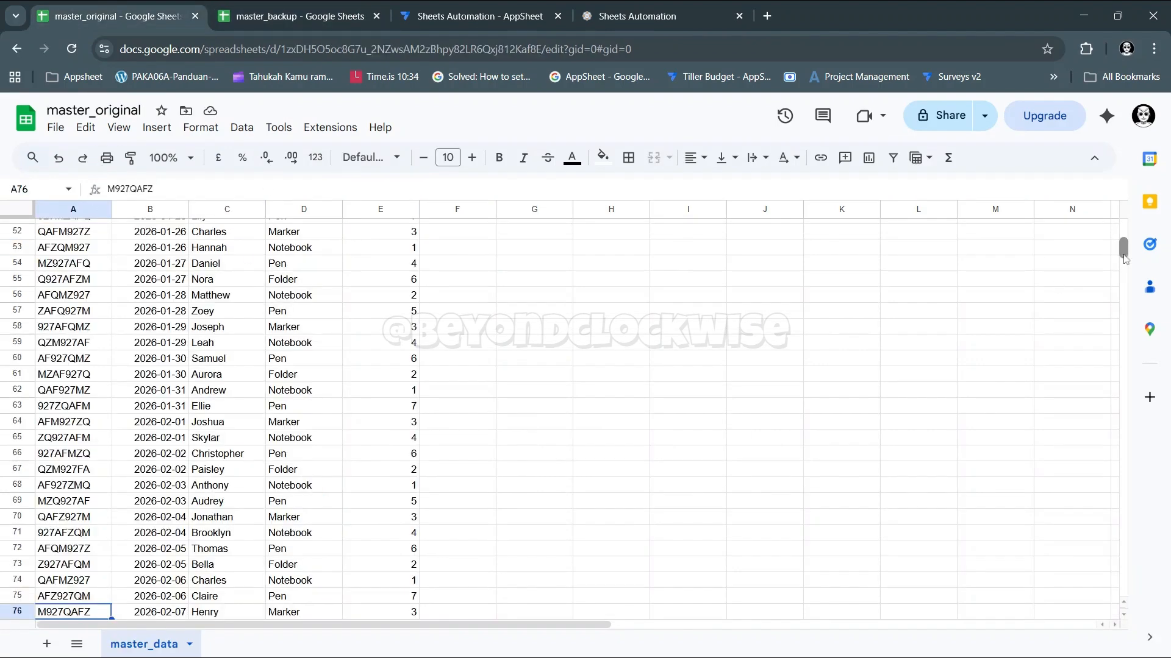
drag(1123, 254, 1123, 221)
click(457, 242)
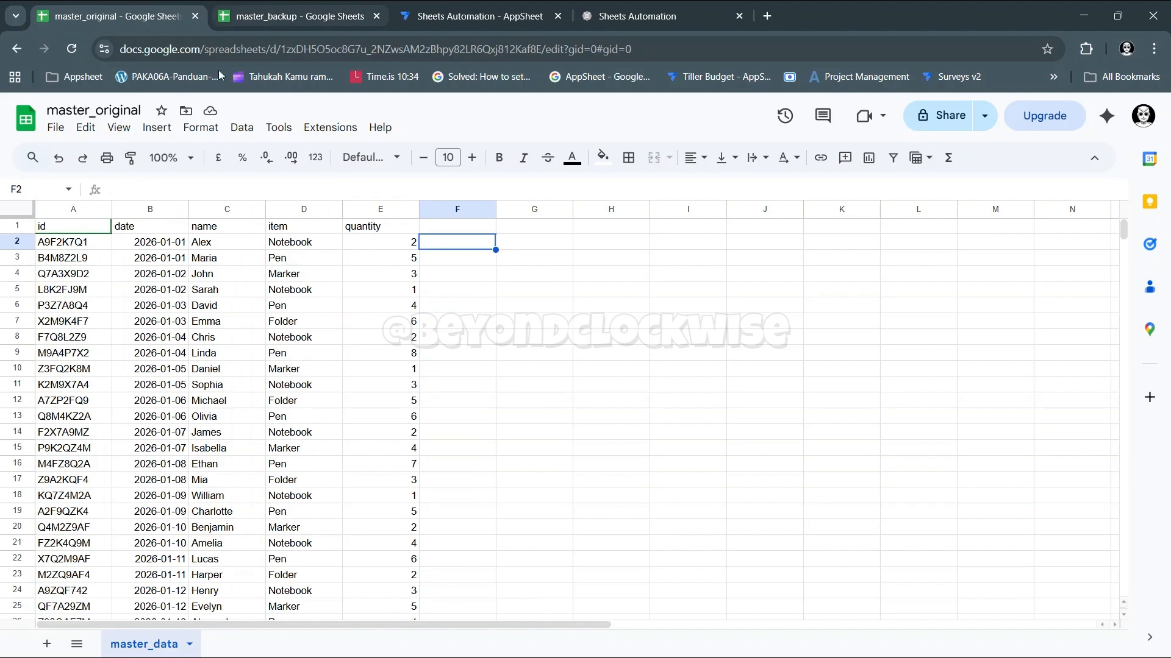
click(64, 245)
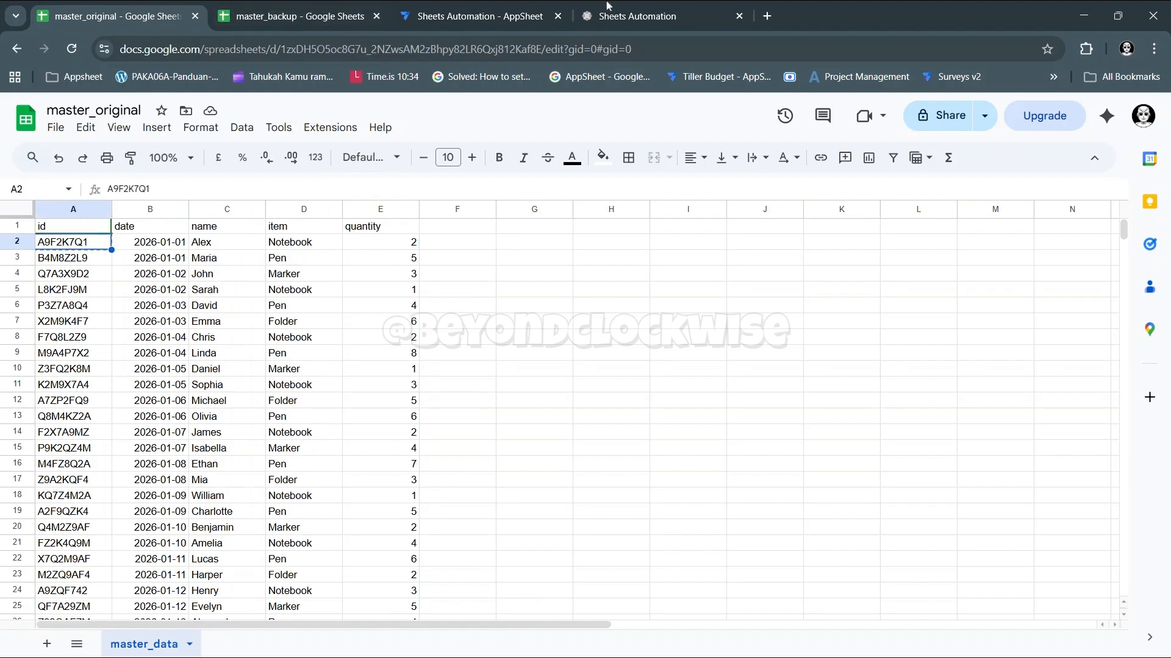
Step: In the Sheets Automation app, search master_data for the copied id, run Copy row on that record, and clear the search
click(634, 13)
click(585, 114)
text(A9F2K7Q1)
click(354, 245)
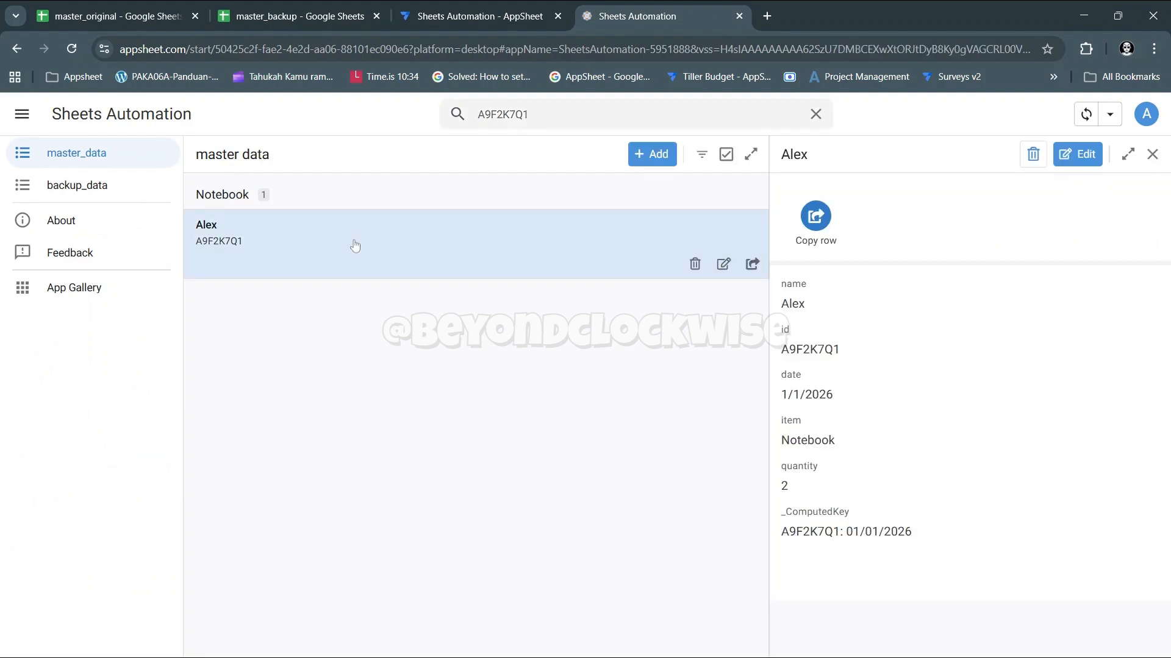
click(825, 244)
click(816, 114)
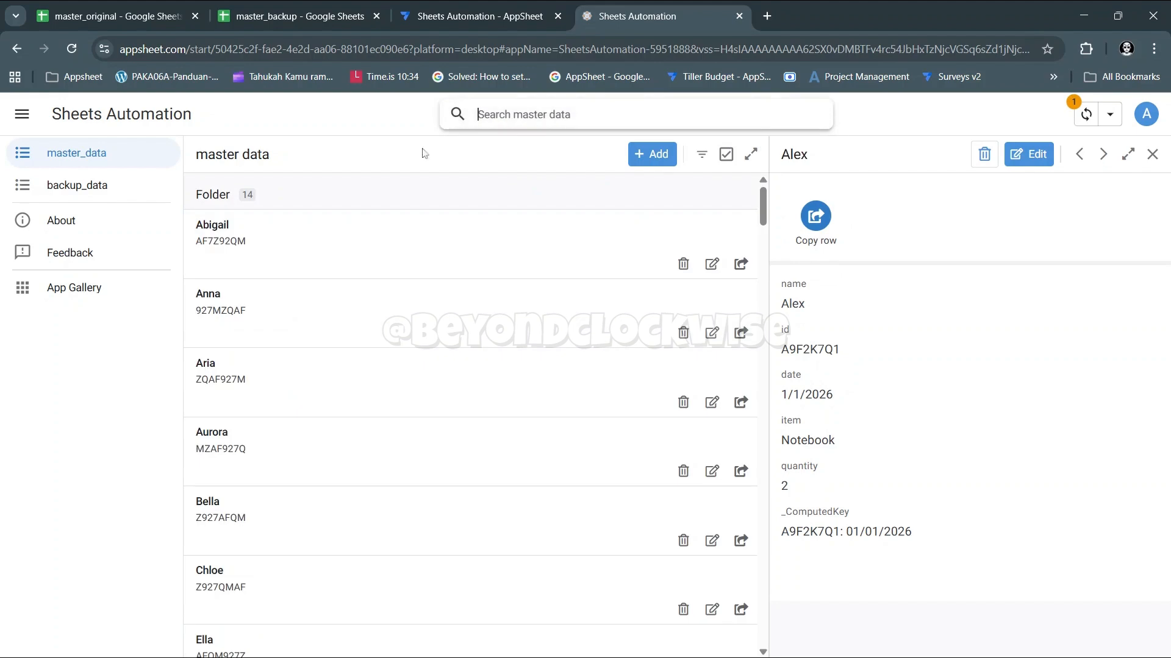
Step: Check the copied record in the app's backup_data view and in row 2 of the master_backup spreadsheet
click(77, 185)
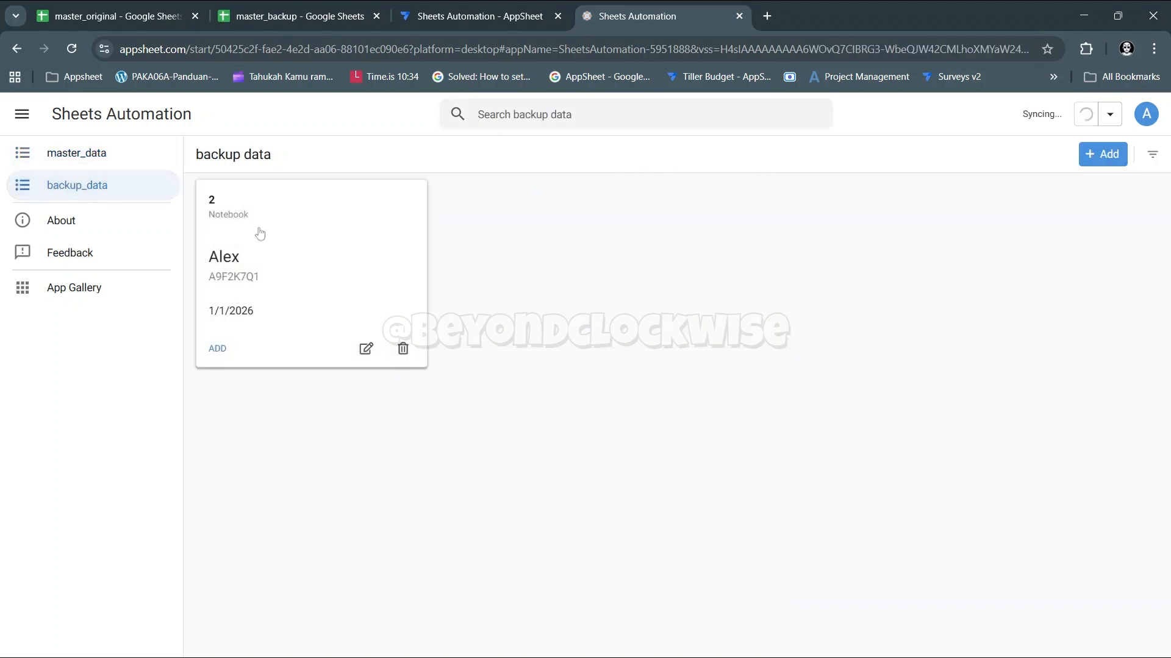
click(323, 6)
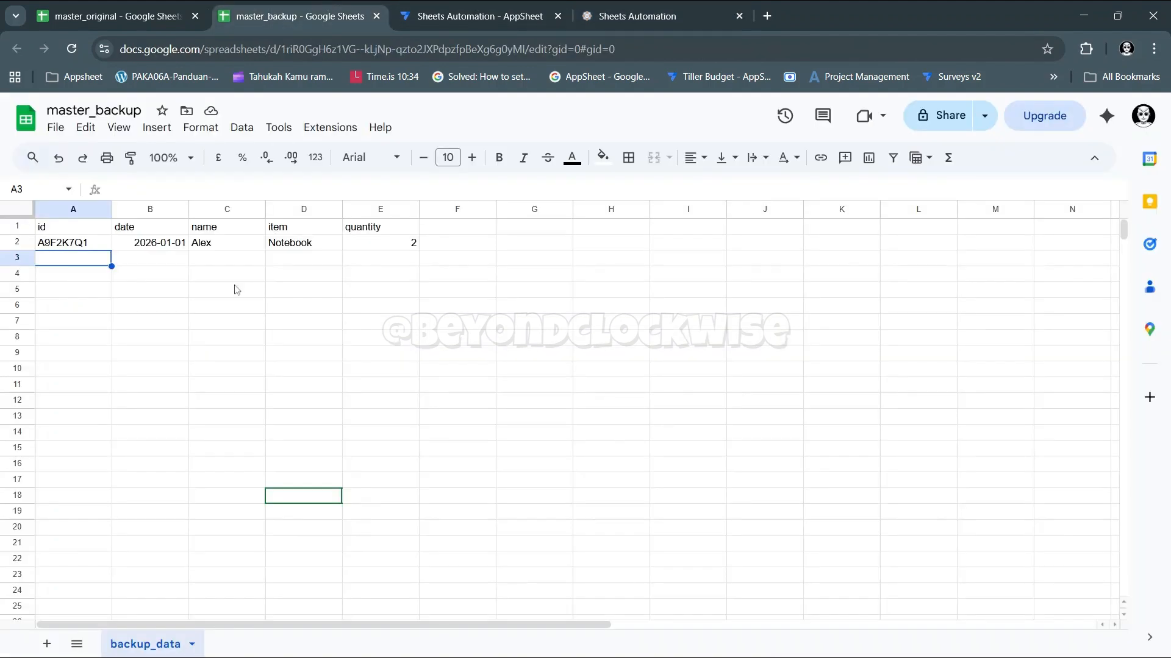
click(267, 276)
click(57, 247)
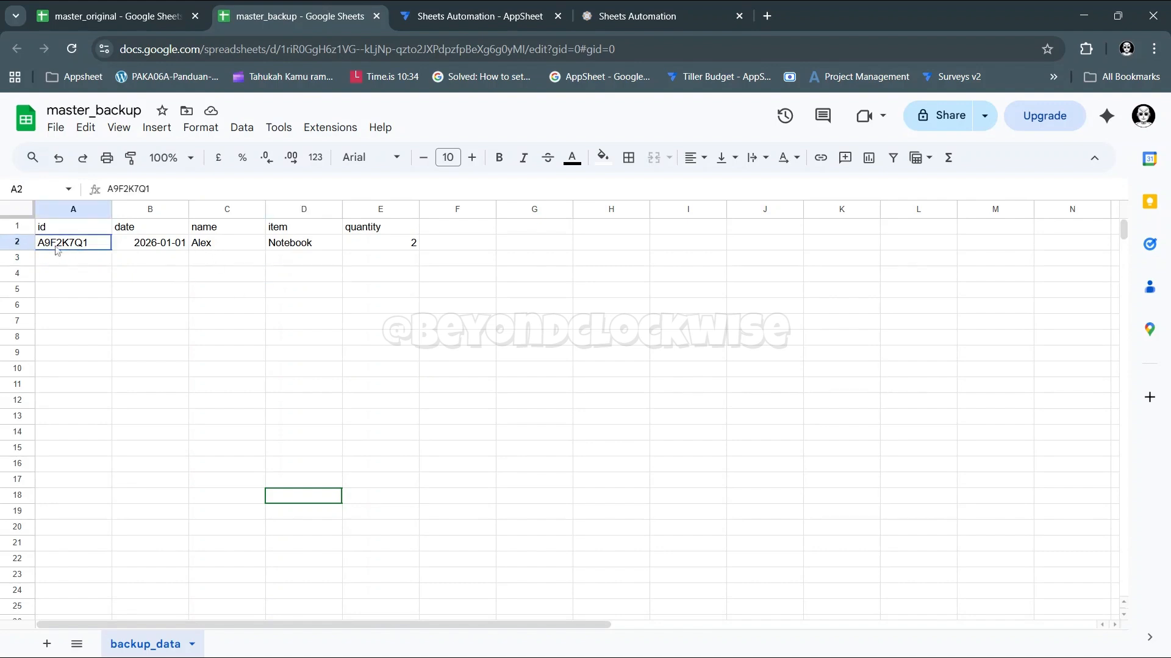
Step: Compare the date, name, item and quantity in row 2 of master_backup with row 2 of the master_original spreadsheet
click(149, 242)
click(225, 245)
click(310, 244)
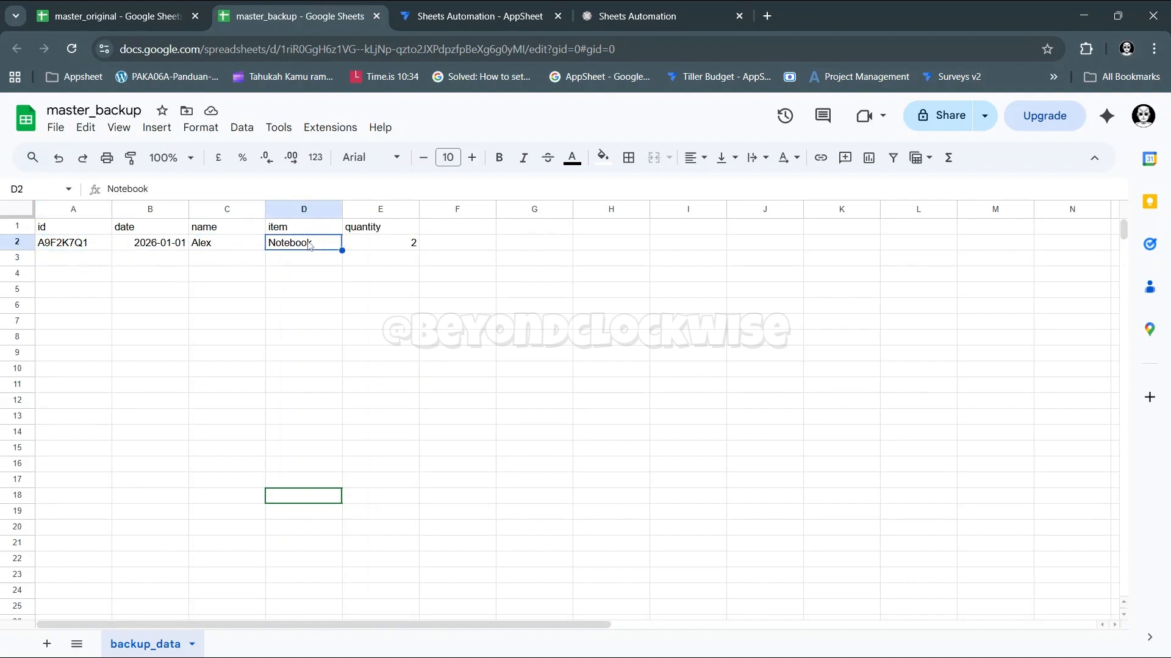
click(372, 246)
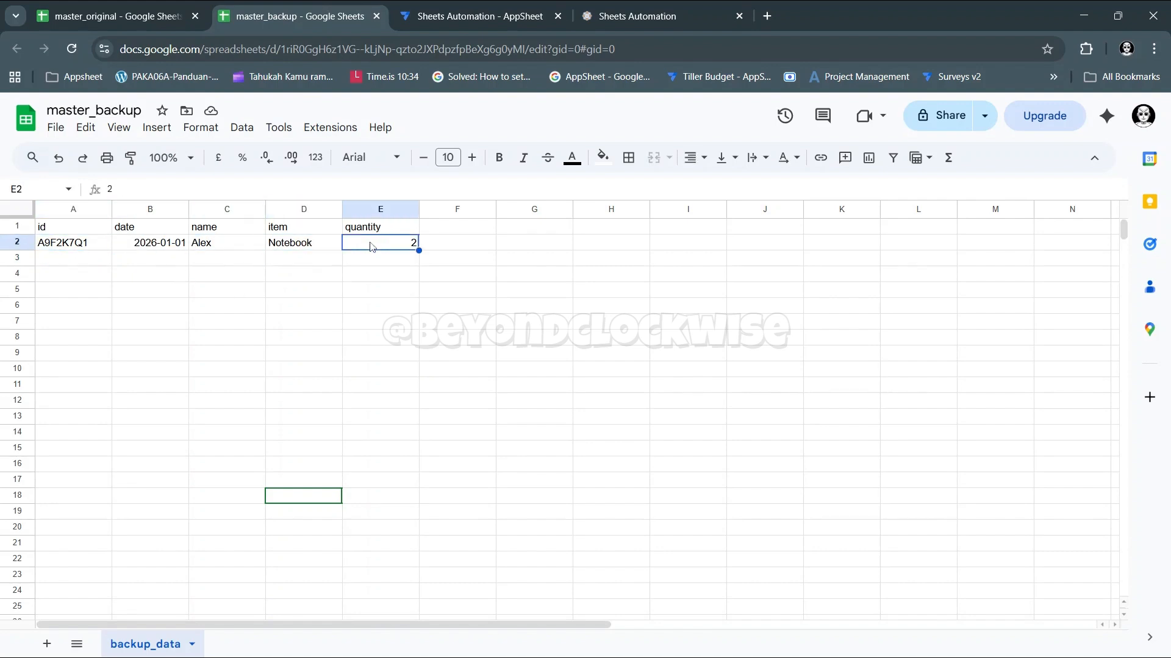
click(122, 8)
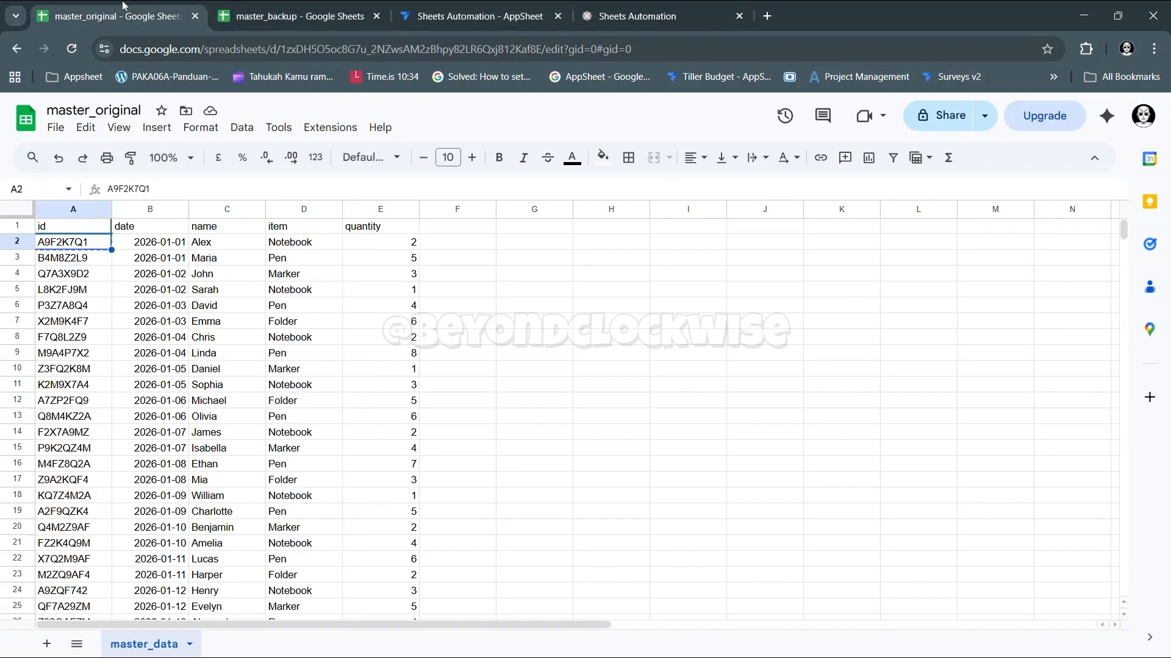
click(295, 244)
click(388, 243)
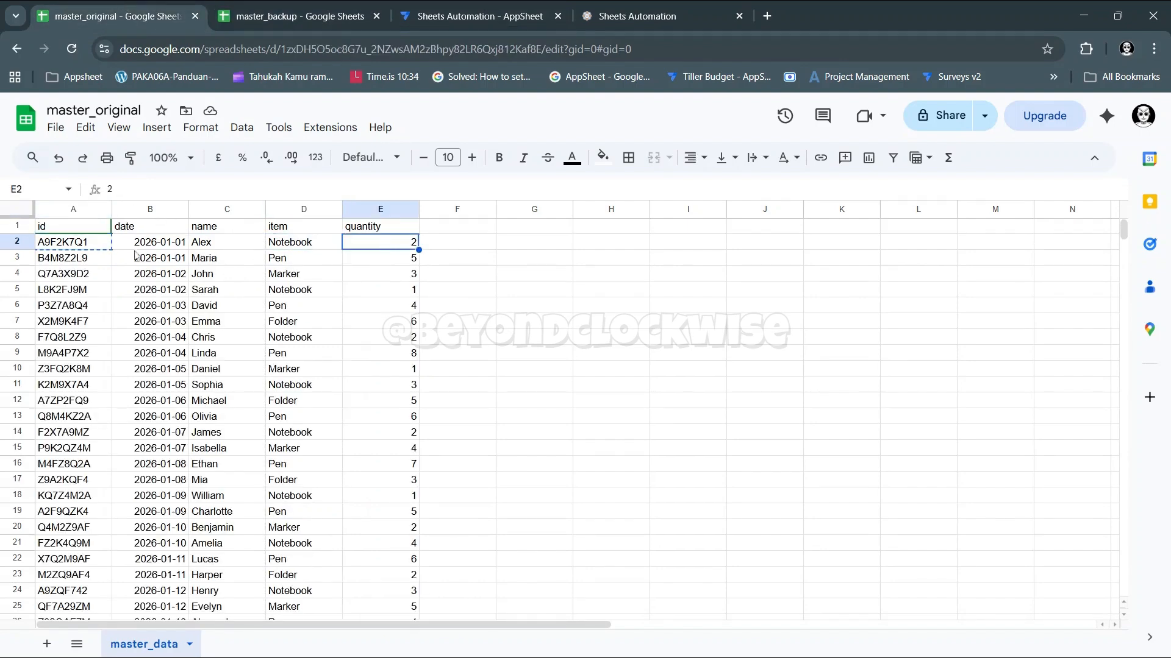
Step: Copy the second record's id from cell A3, find that record in the Sheets Automation app's master_data view, and run Copy row on it
click(63, 260)
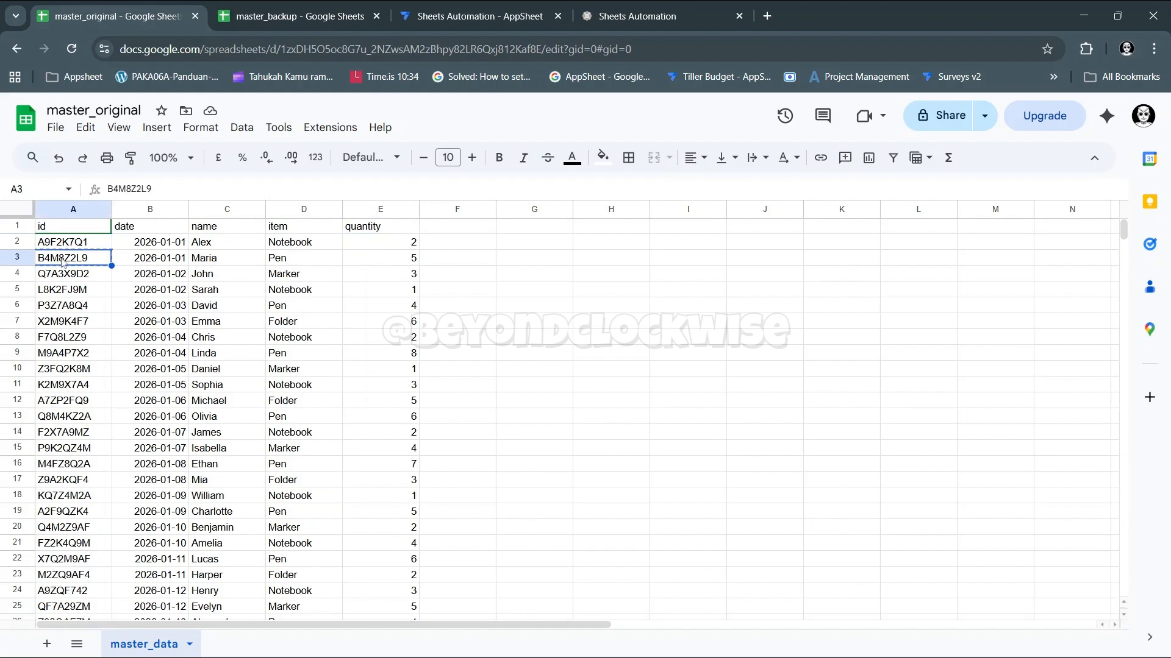
click(615, 7)
click(91, 166)
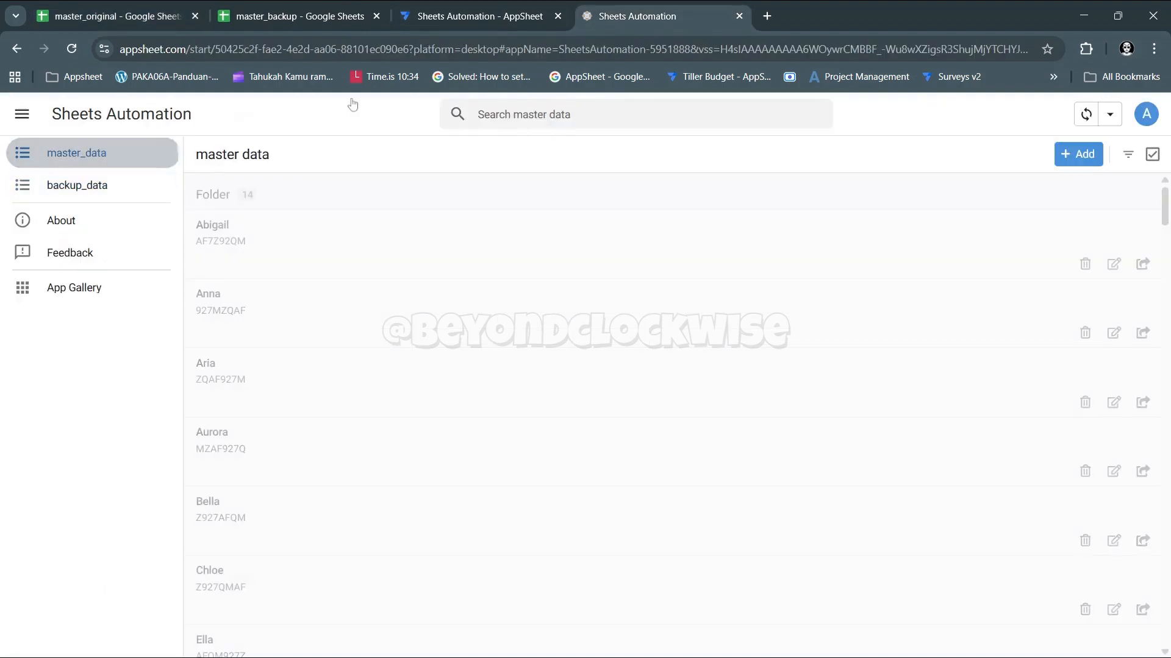
text(B4M8Z2L9)
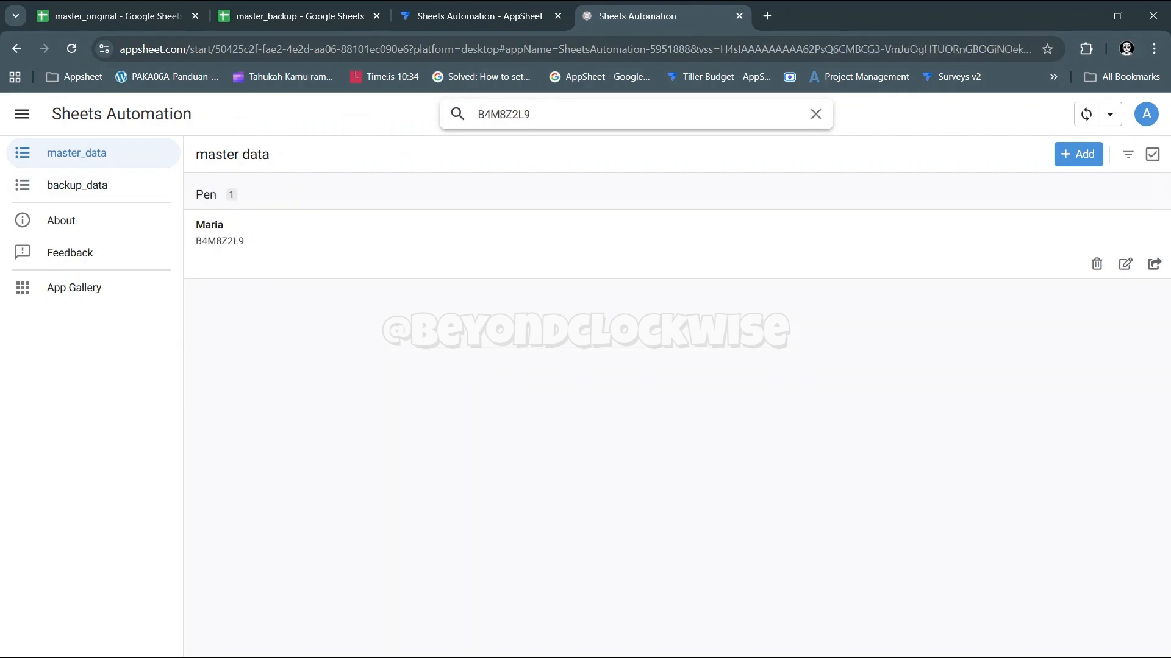
click(1154, 262)
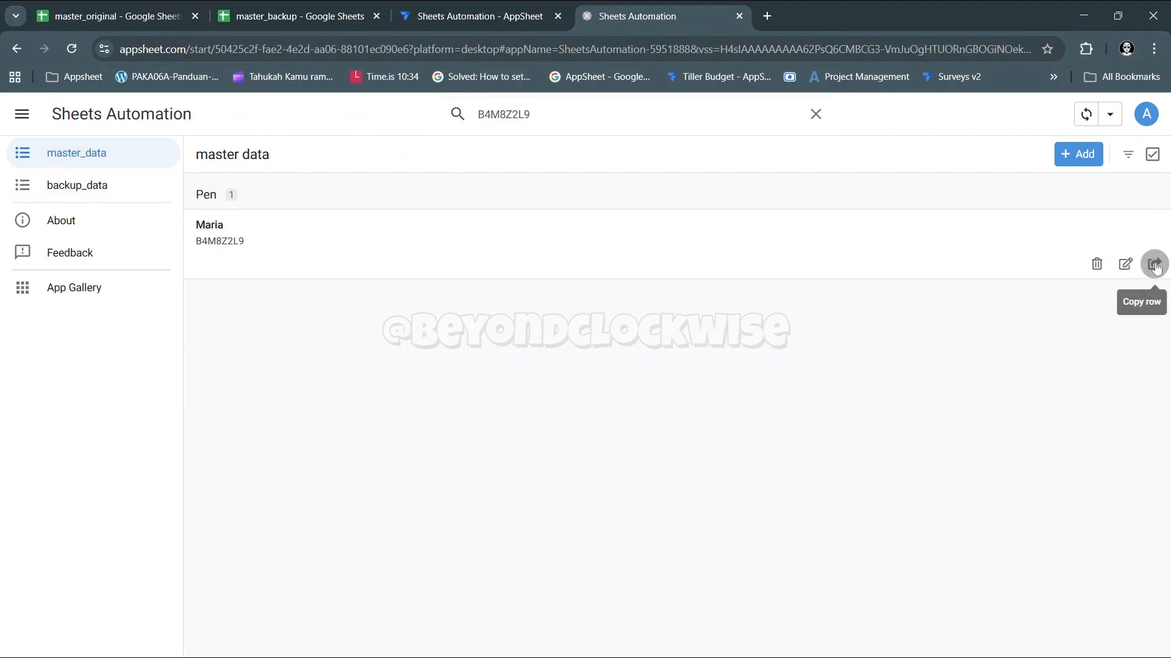
Step: Check the second copied record in row 3 of the master_backup spreadsheet and return to the Sheets Automation app
click(272, 5)
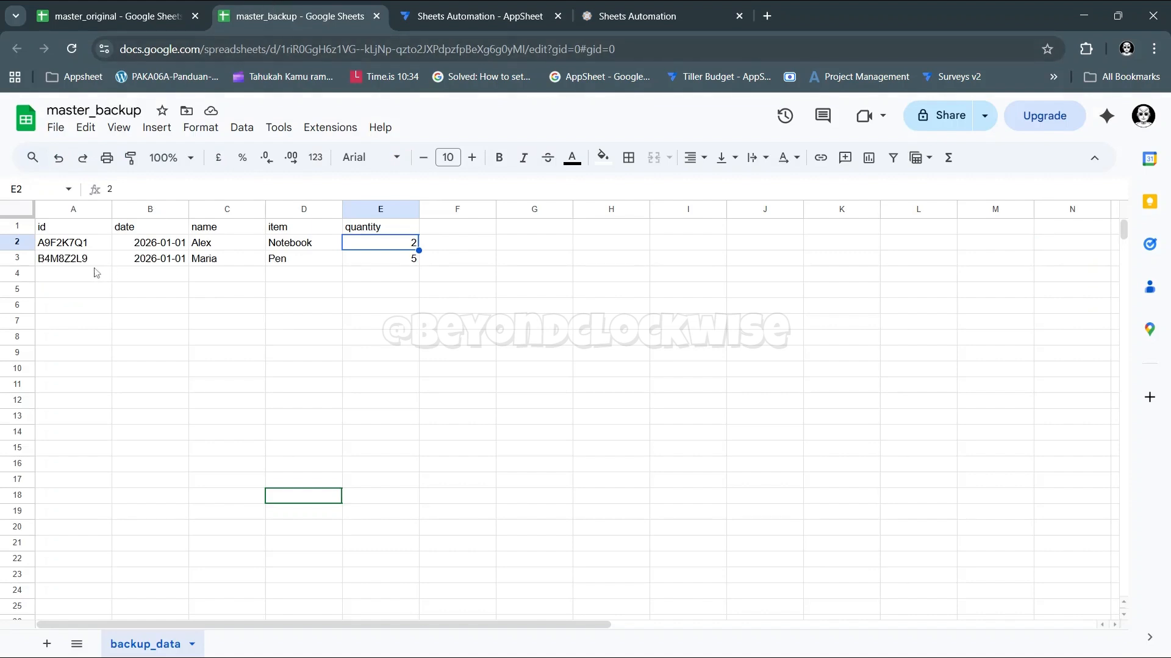
click(393, 262)
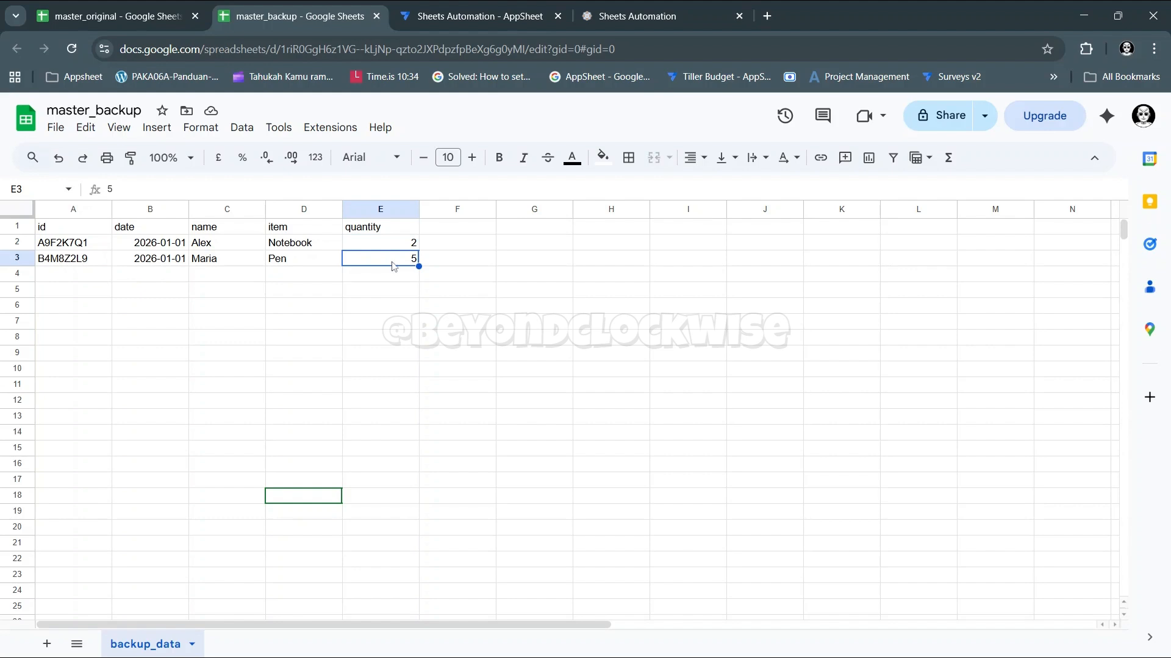
click(622, 13)
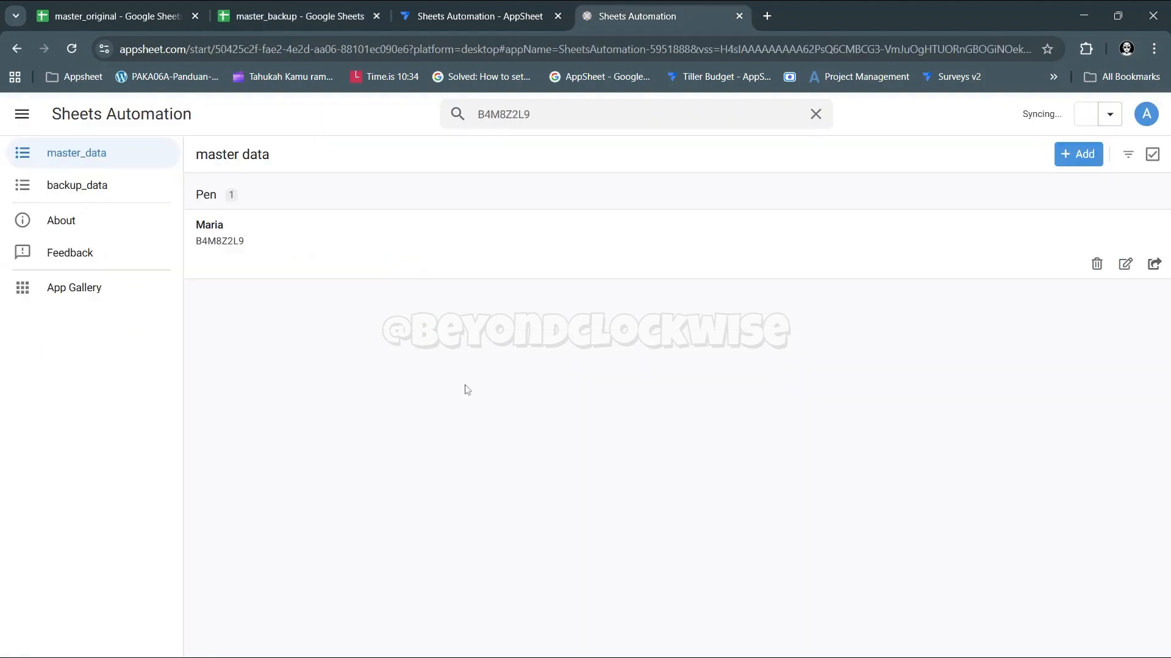